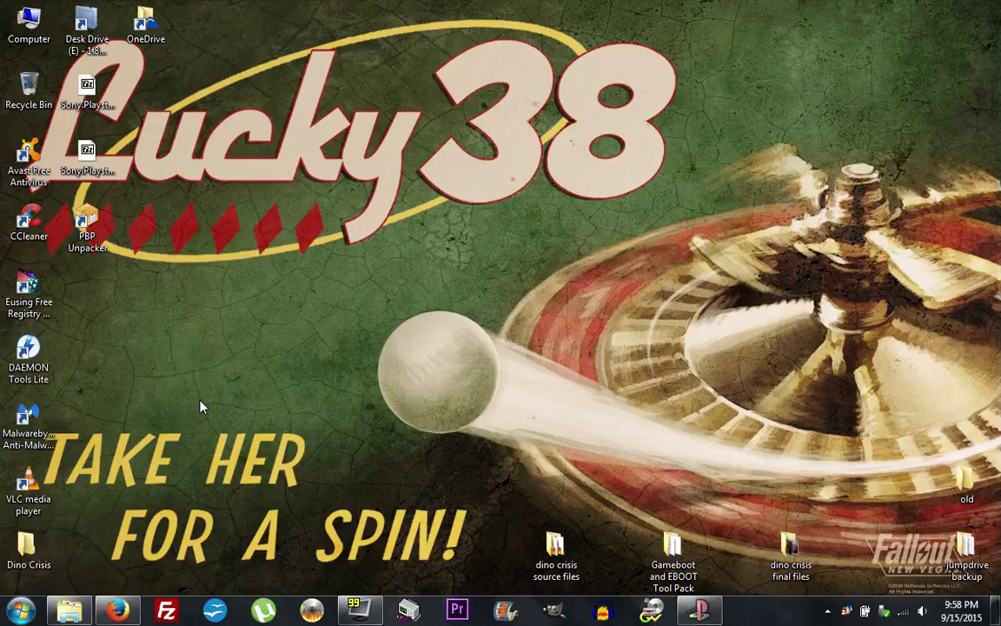
pyautogui.click(117, 610)
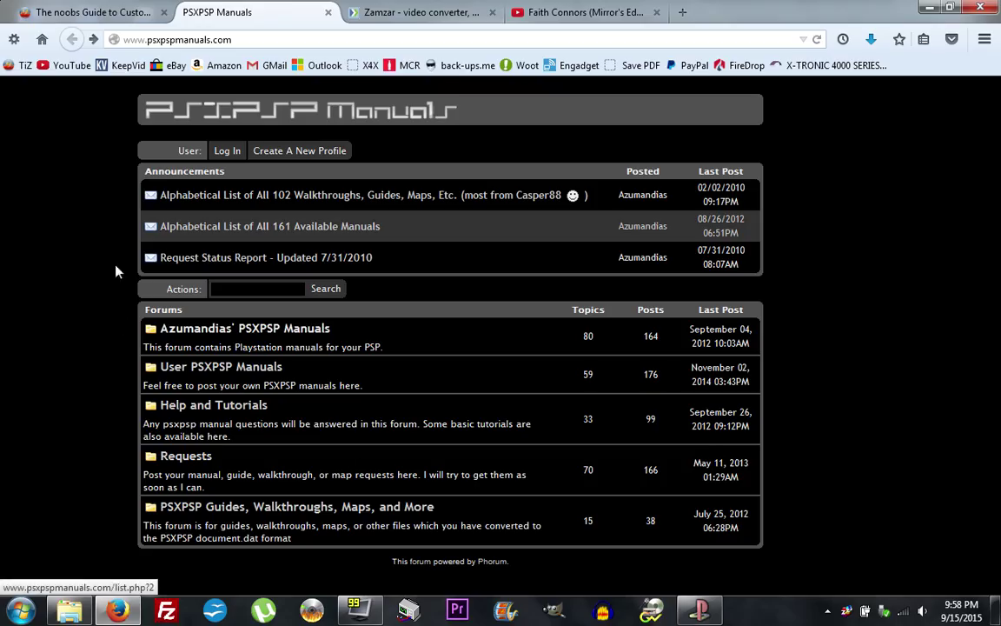
pyautogui.click(87, 12)
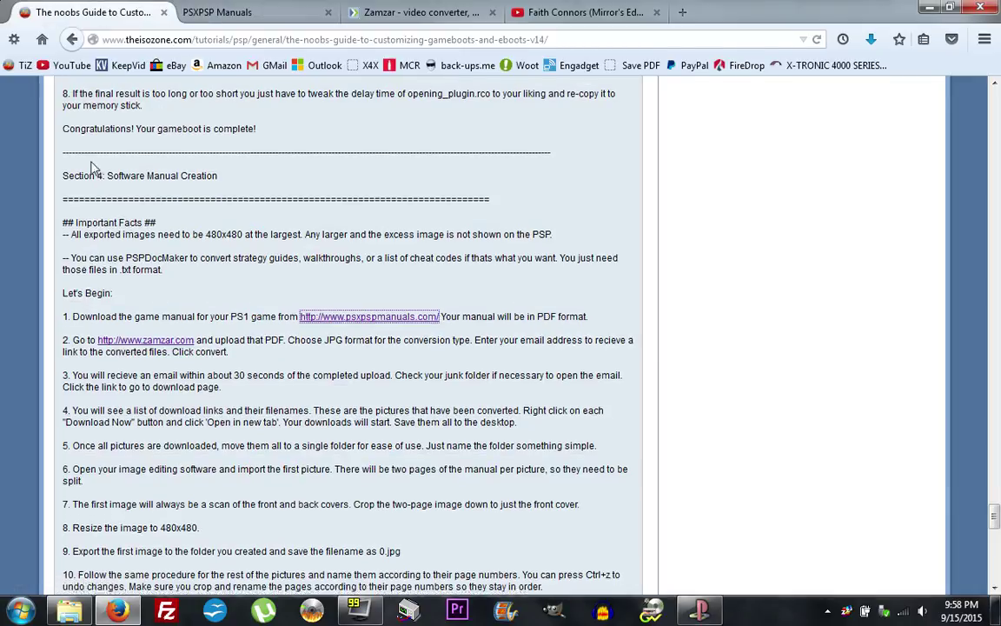
pyautogui.scroll(-2, 184, 120)
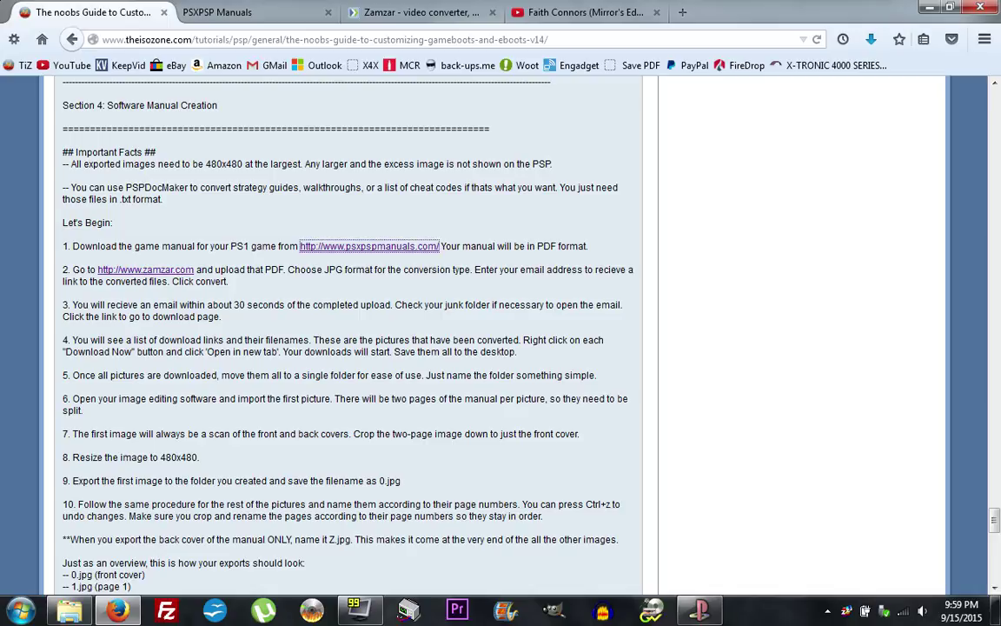
pyautogui.scroll(-1, 295, 191)
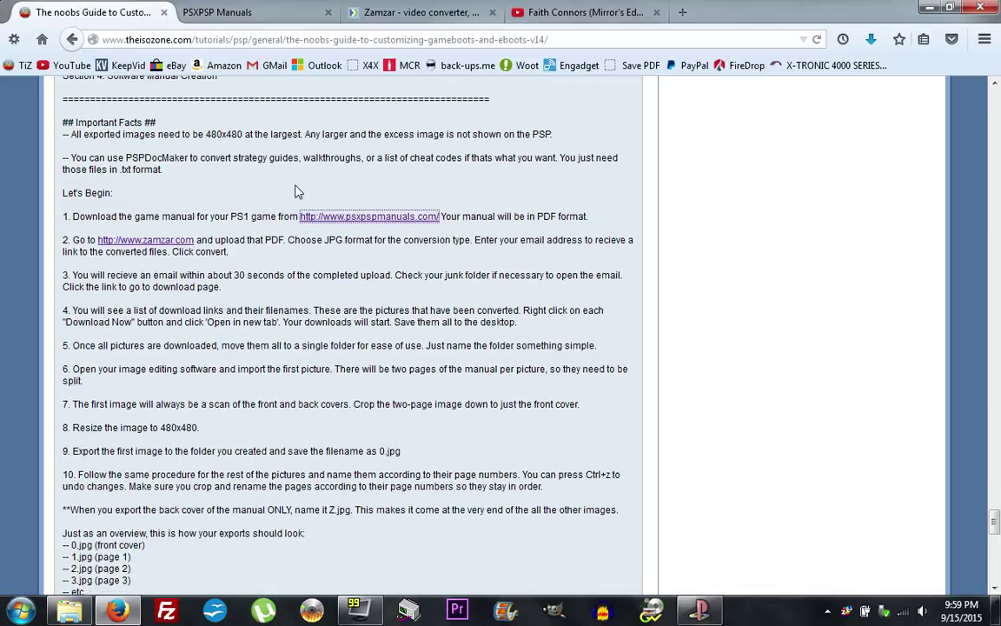
pyautogui.scroll(1, 295, 191)
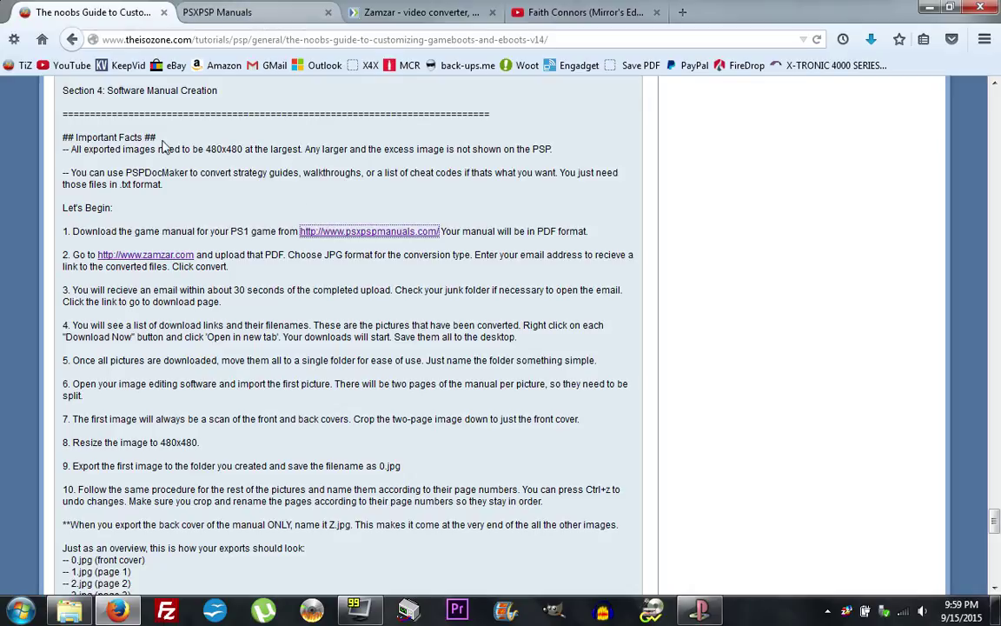
pyautogui.click(229, 13)
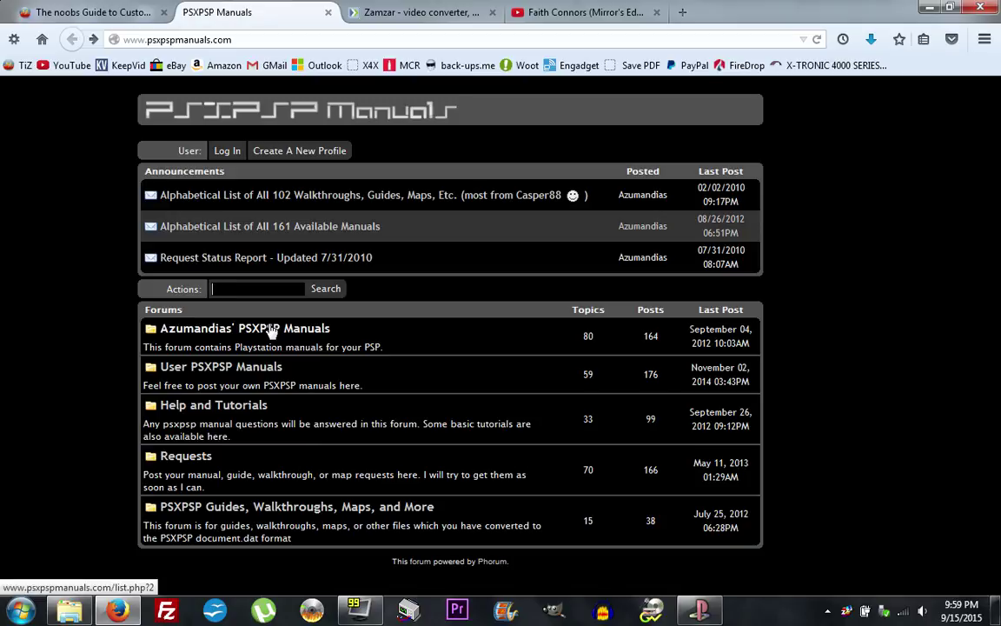
# Browse the Azumandias' PSXPSP Manuals forum topics, then return to the forum index
pyautogui.click(169, 328)
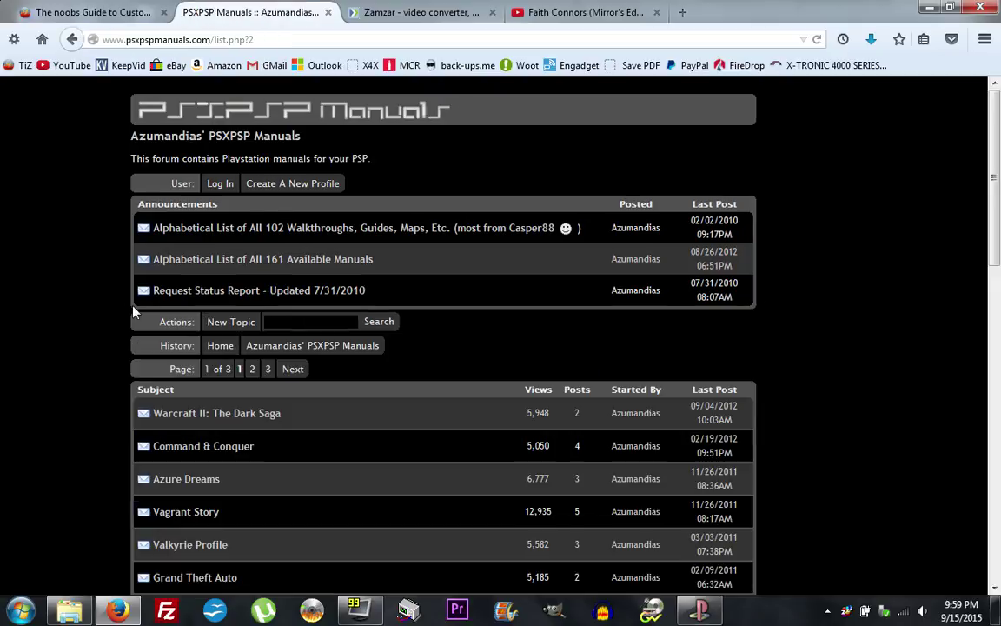
pyautogui.scroll(-1, 135, 312)
pyautogui.scroll(-1, 135, 312)
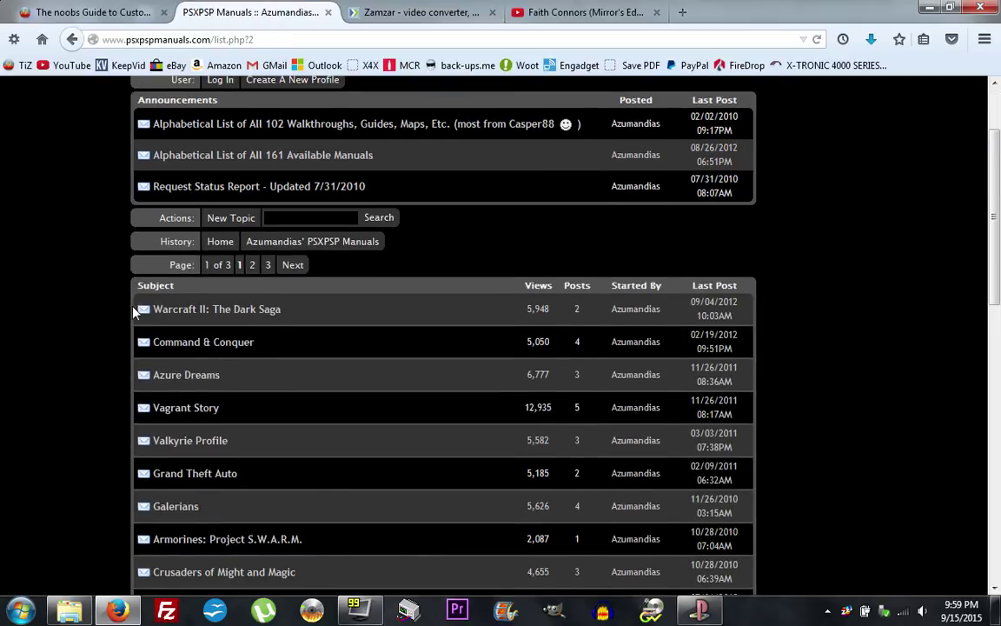
pyautogui.scroll(-2, 135, 313)
pyautogui.scroll(-2, 135, 313)
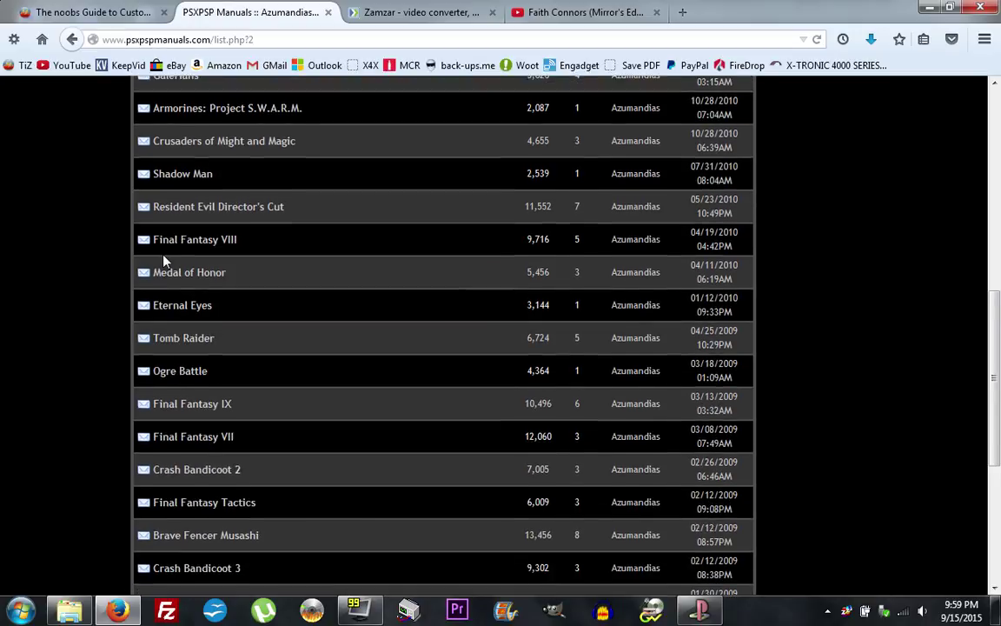
pyautogui.scroll(2, 134, 281)
pyautogui.click(73, 40)
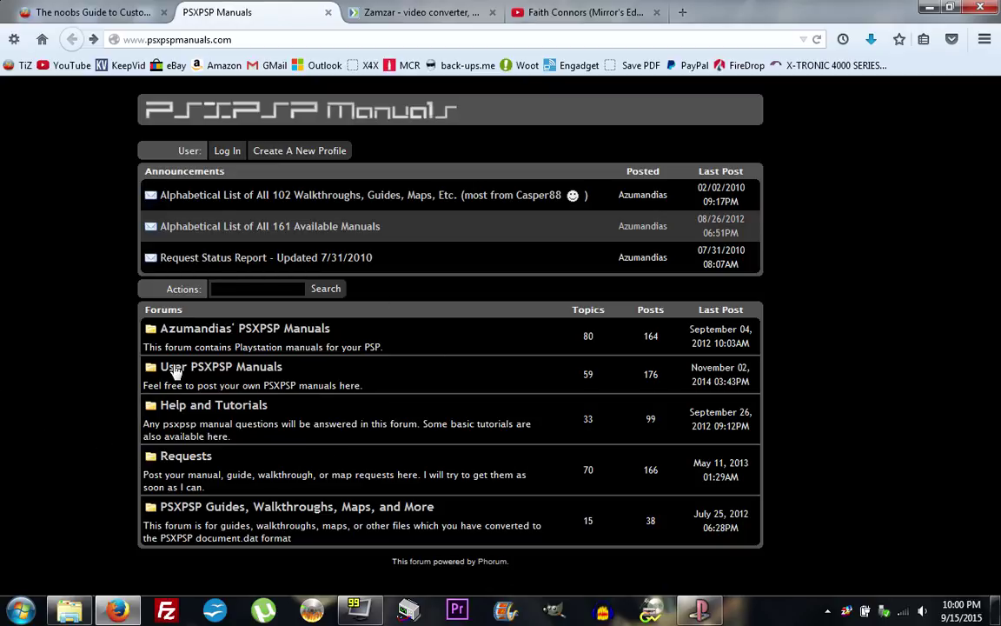
# Reopen PSXPSP Manuals, go to page 2 and open the Dino Crisis manual topic
pyautogui.click(211, 330)
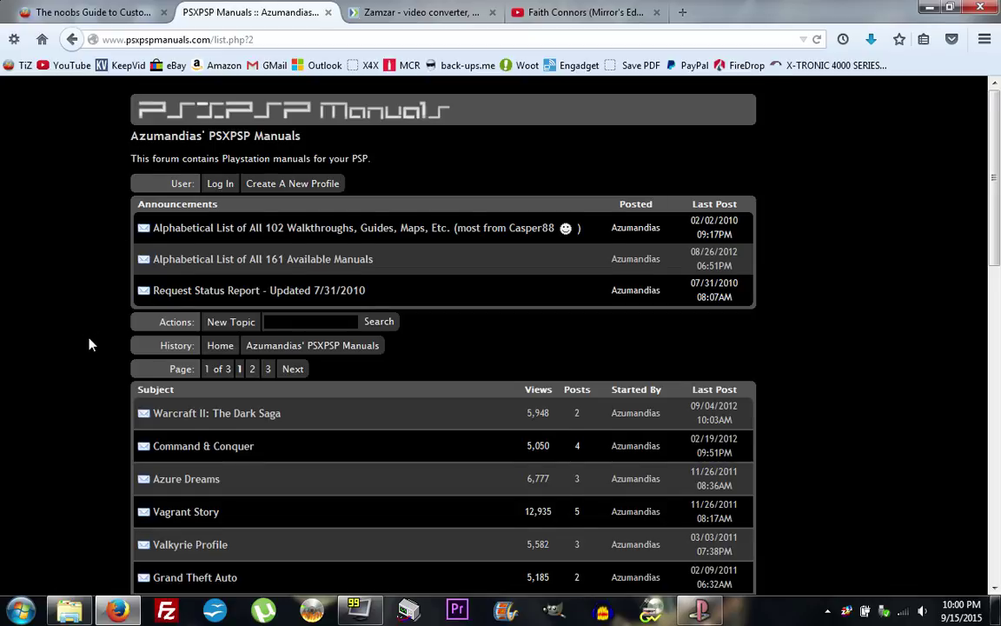
pyautogui.scroll(-8, 89, 343)
pyautogui.scroll(-5, 90, 346)
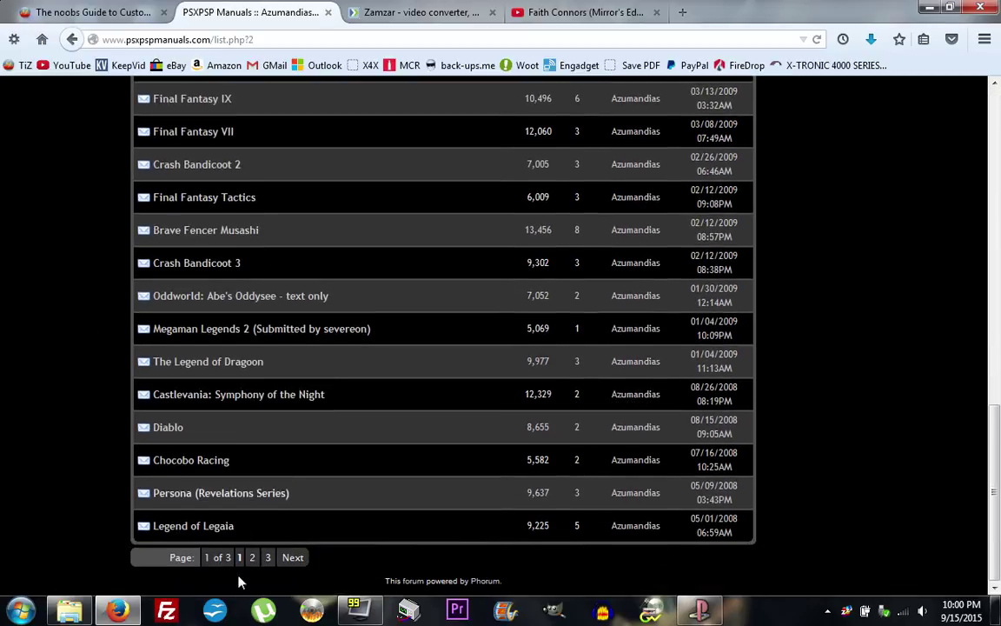
pyautogui.click(292, 557)
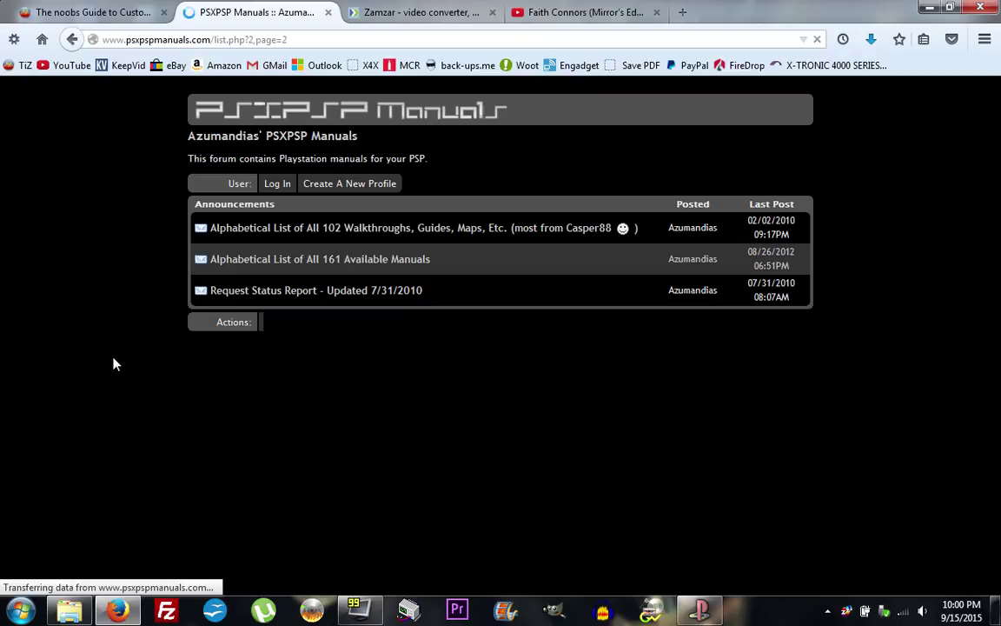
pyautogui.scroll(-3, 113, 364)
pyautogui.scroll(-2, 113, 363)
pyautogui.scroll(-1, 139, 356)
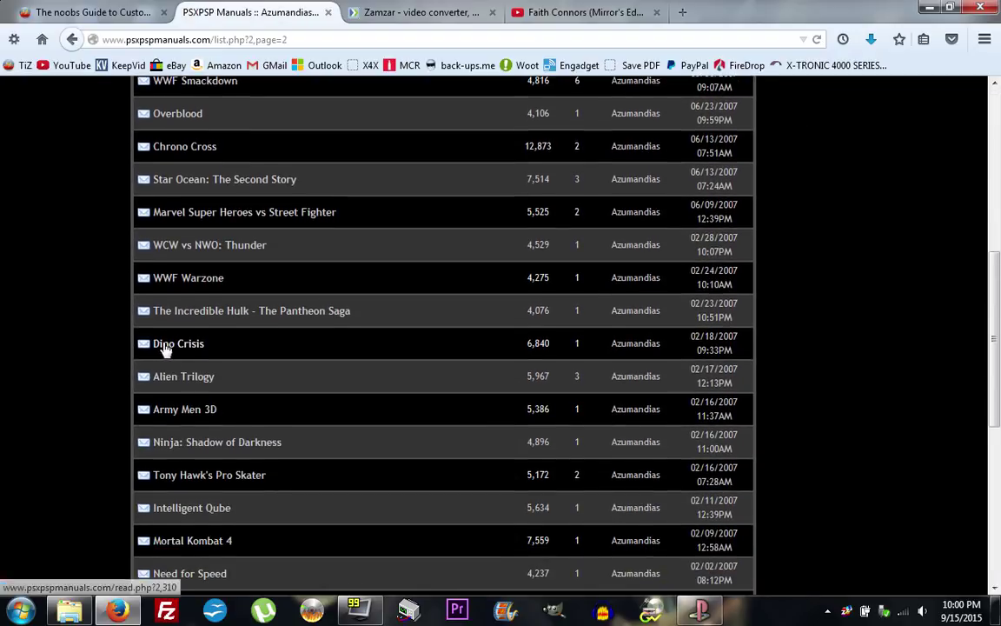
pyautogui.click(178, 347)
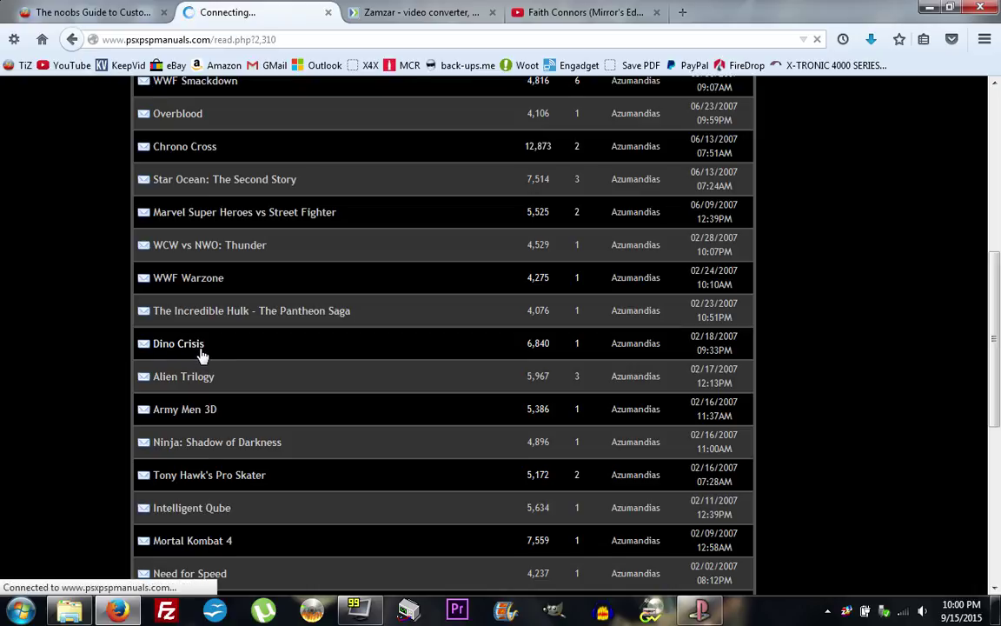
pyautogui.scroll(-5, 110, 355)
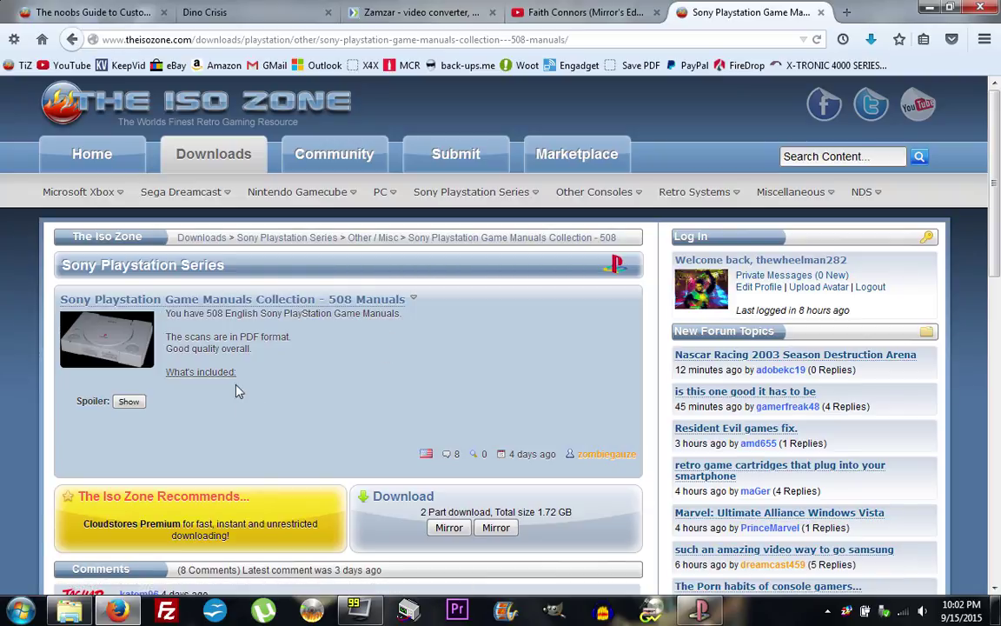
# Show, review and hide The Iso Zone's included-manuals list, then minimize Firefox
pyautogui.scroll(-1, 237, 402)
pyautogui.scroll(-2, 237, 402)
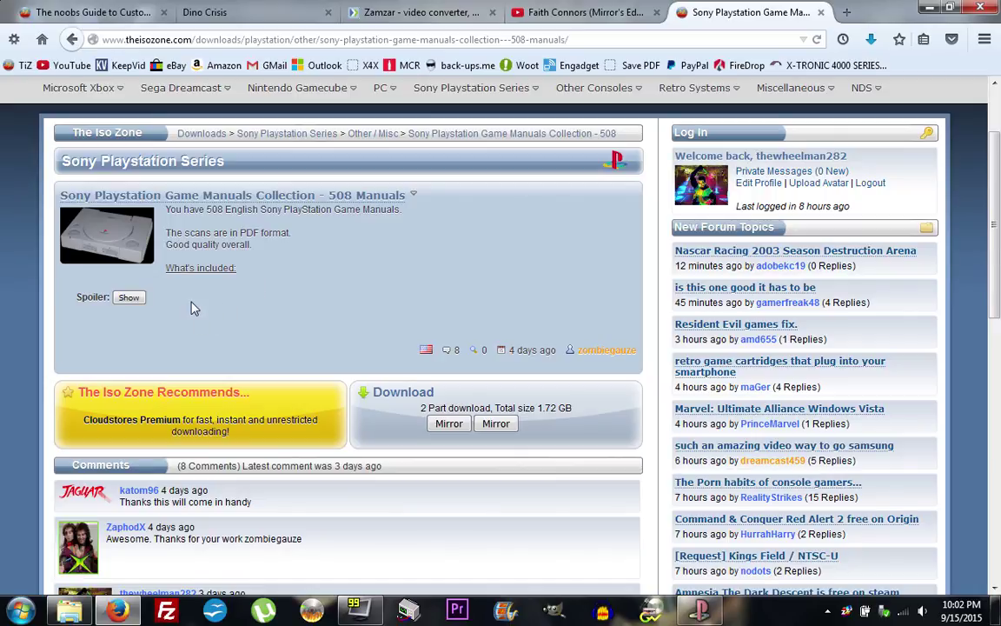
pyautogui.click(129, 298)
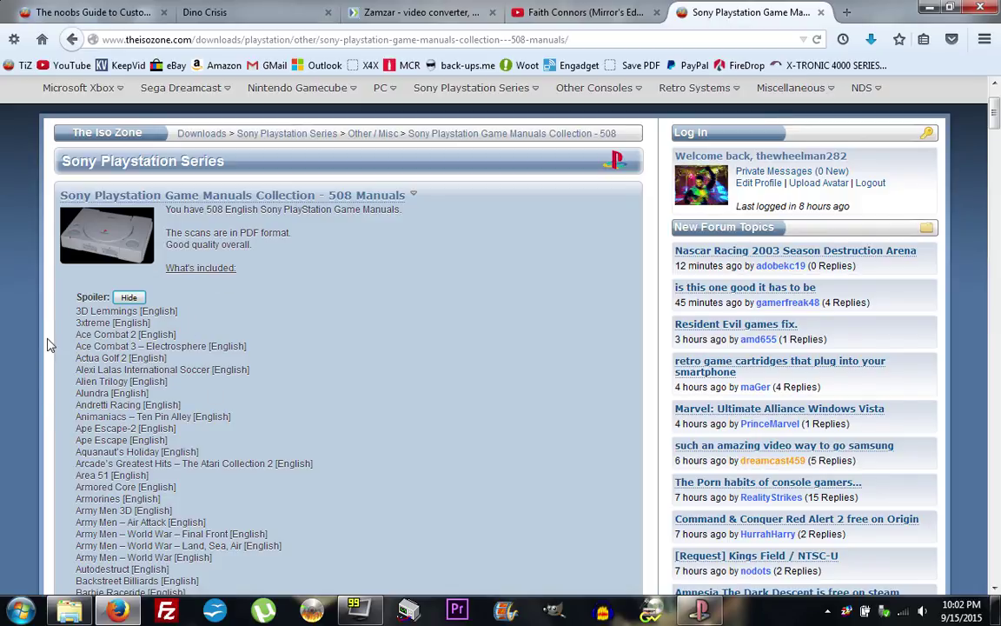
pyautogui.scroll(-12, 49, 345)
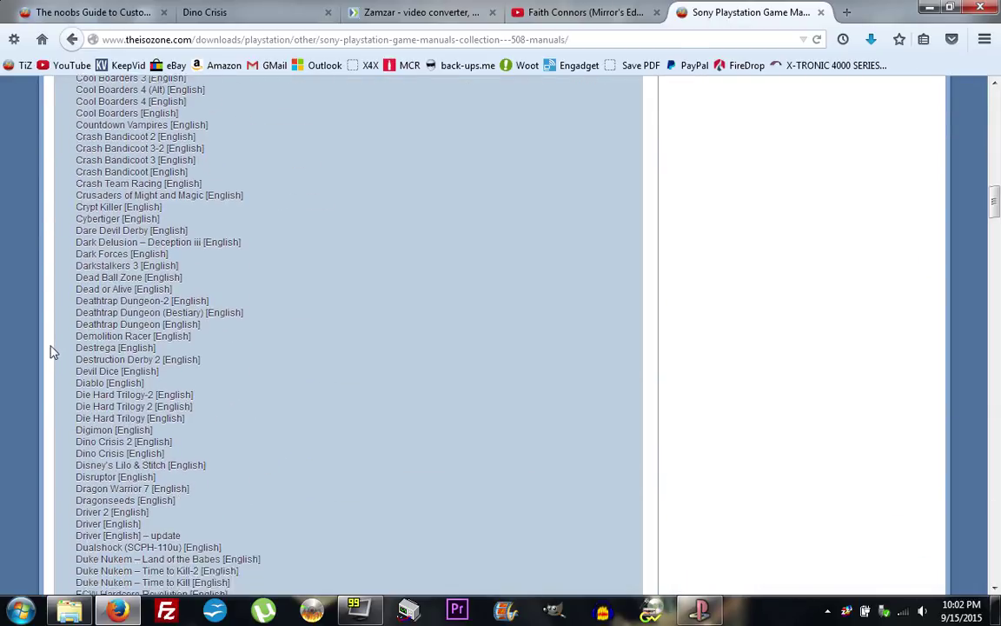
pyautogui.scroll(-4, 48, 291)
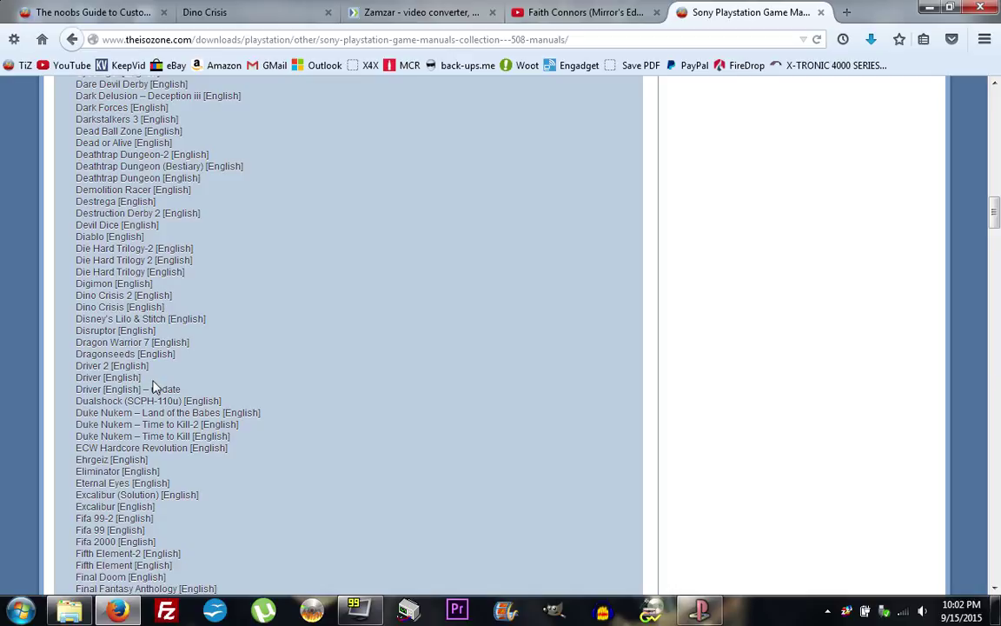
pyautogui.scroll(15, 257, 359)
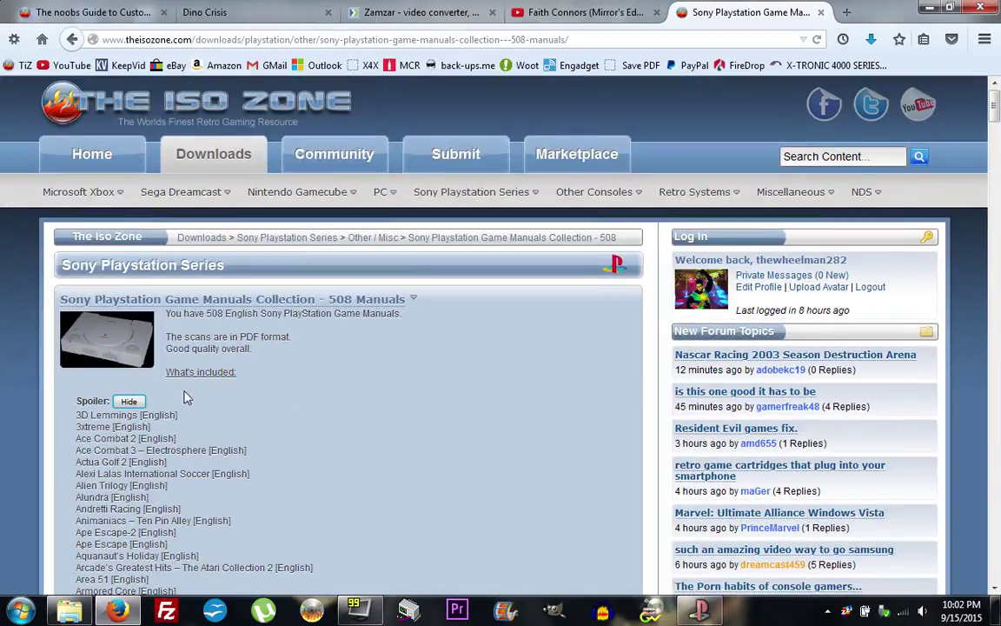
pyautogui.click(128, 400)
pyautogui.scroll(-3, 388, 398)
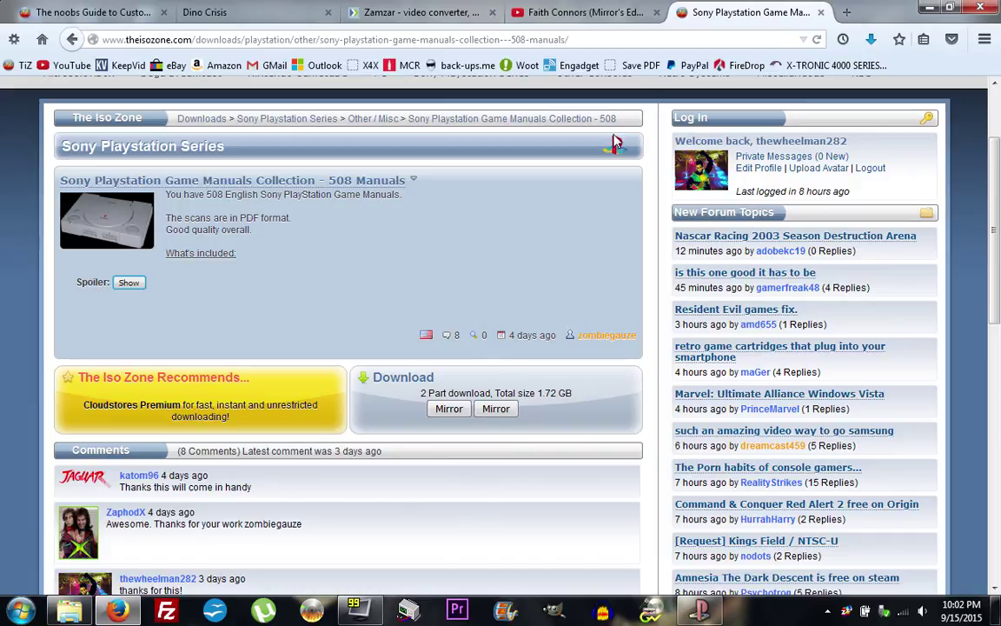
pyautogui.click(928, 7)
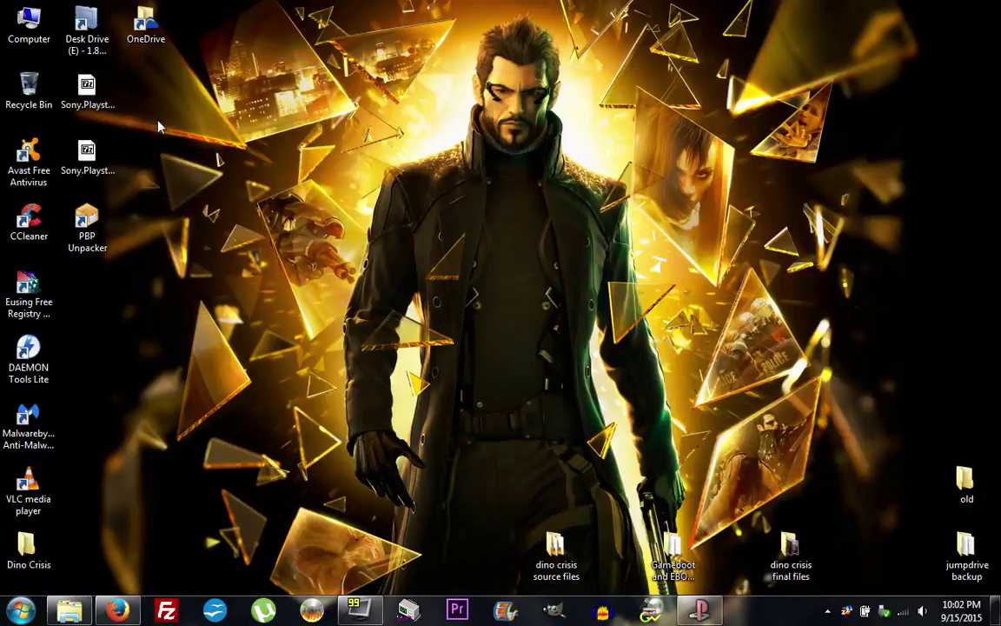
# Open the manuals collection archive in 7-Zip and select dino crisis [english].pdf
pyautogui.doubleClick(88, 97)
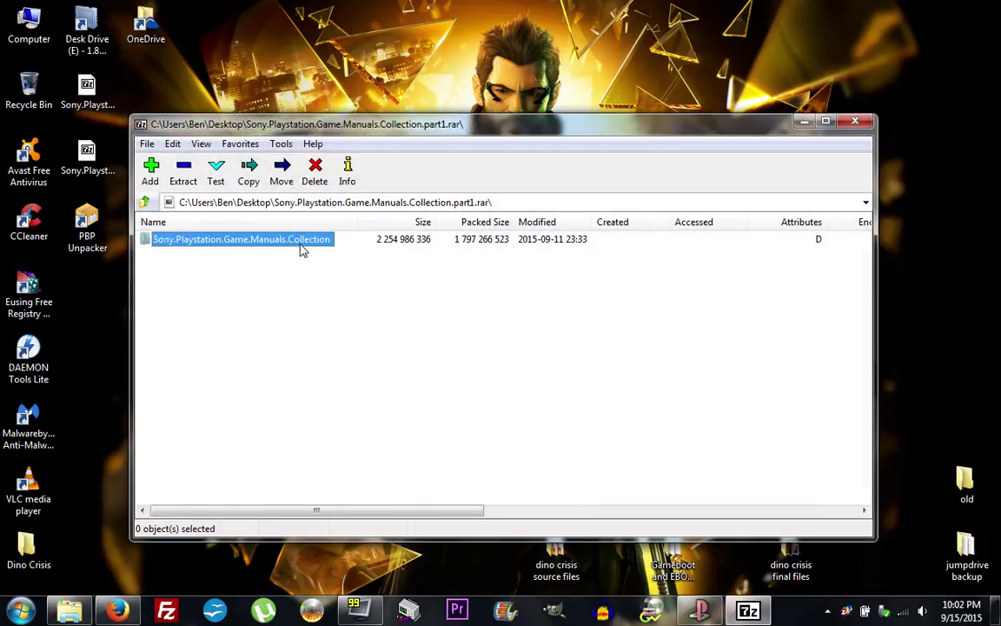
pyautogui.doubleClick(301, 244)
pyautogui.click(864, 298)
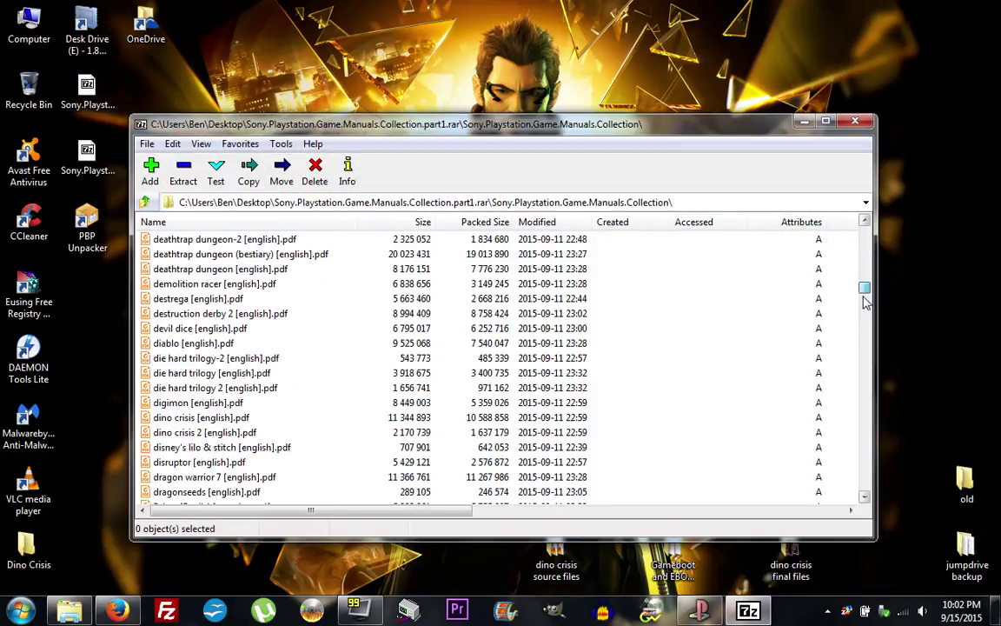
pyautogui.scroll(-4, 326, 305)
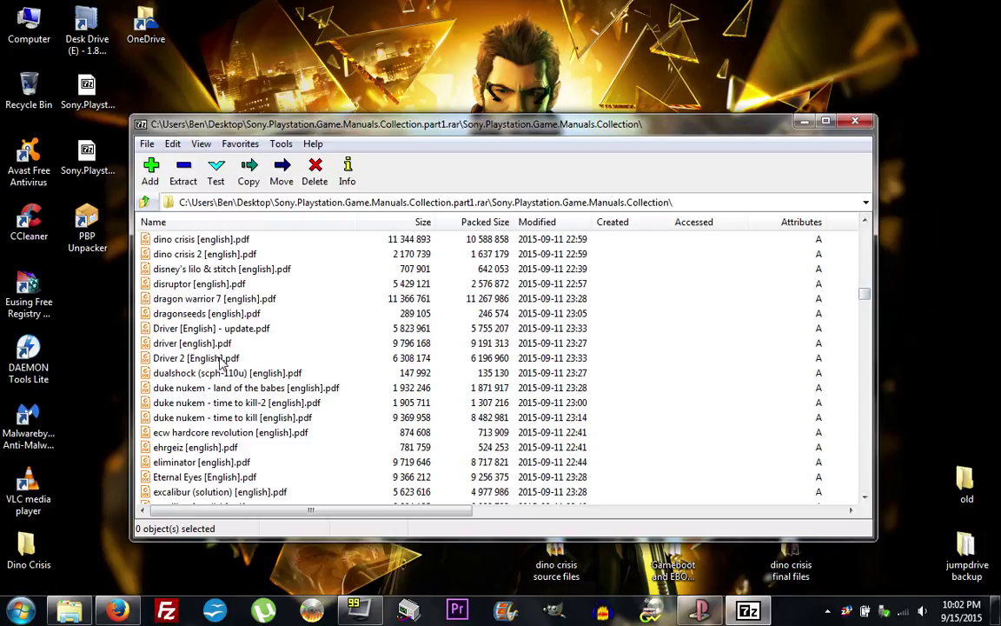
pyautogui.scroll(-3, 220, 363)
pyautogui.scroll(4, 220, 363)
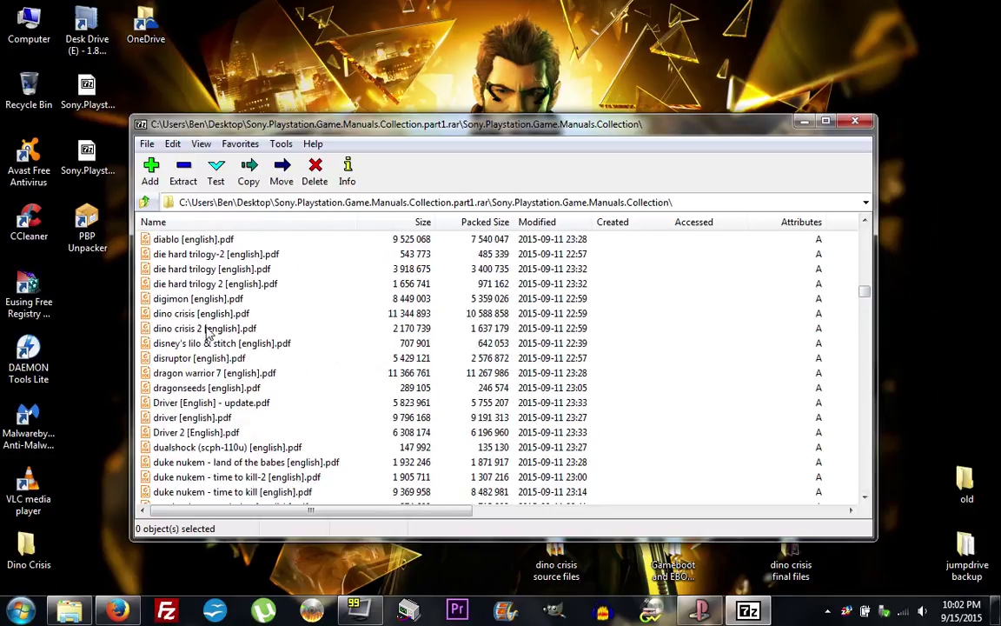
pyautogui.click(165, 317)
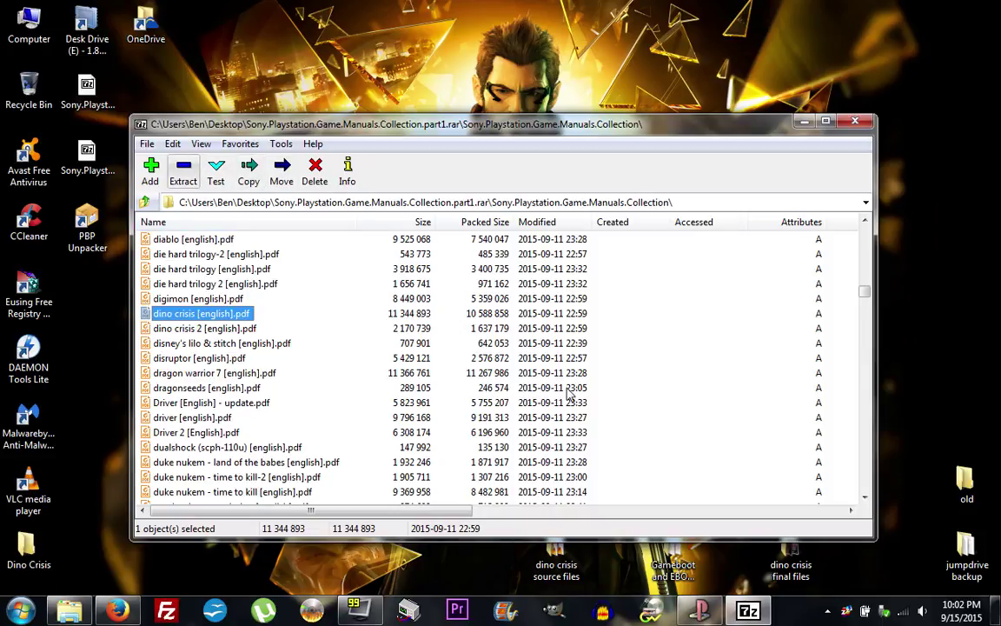
# Extract the PDF to the Desktop and close the 7-Zip window
pyautogui.click(184, 172)
pyautogui.click(576, 389)
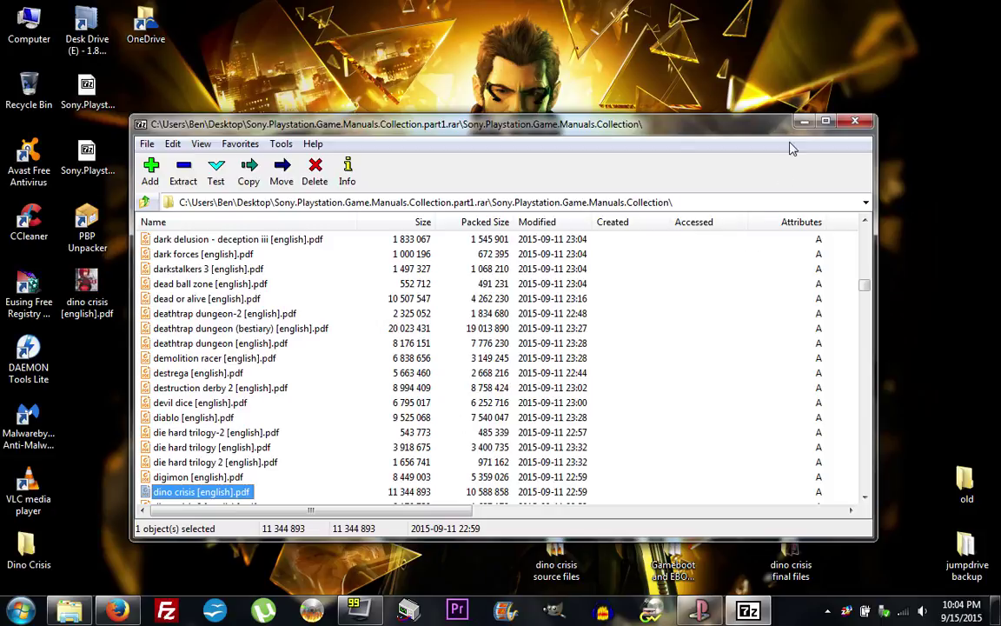
pyautogui.click(855, 120)
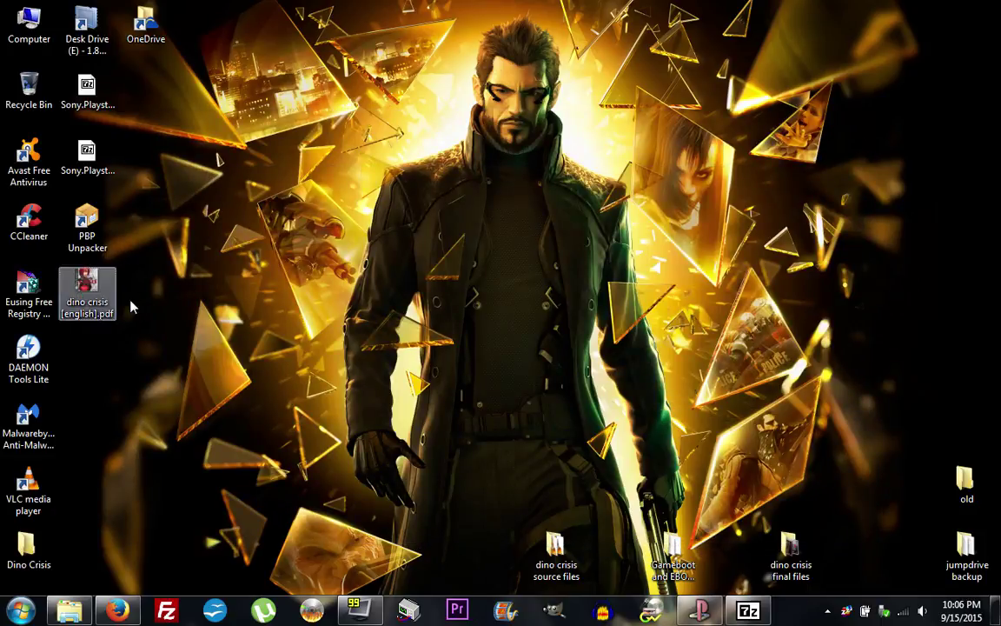
pyautogui.click(748, 611)
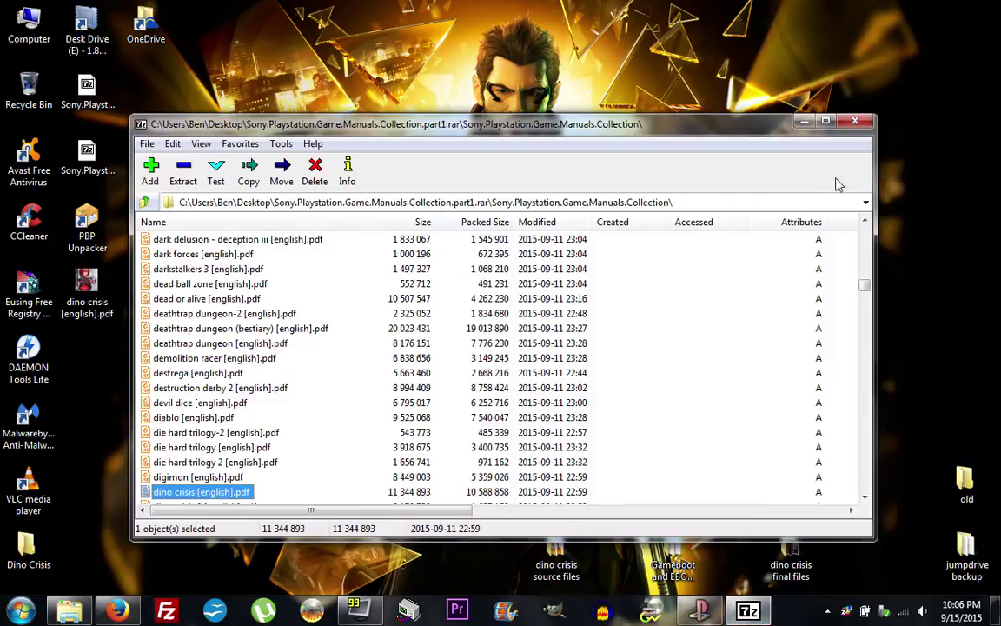
pyautogui.click(855, 121)
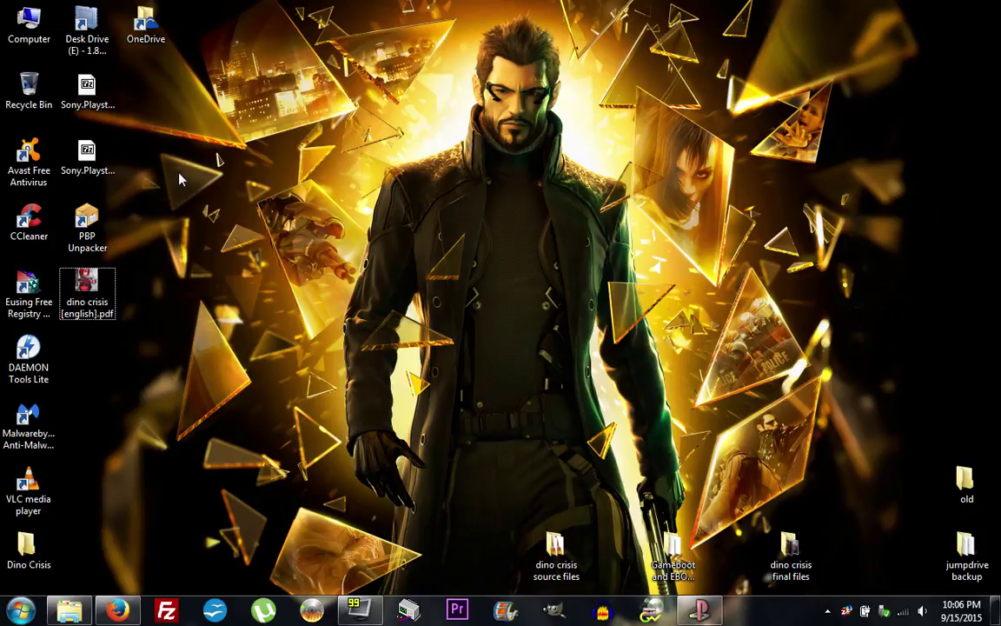
# Restore Firefox on the Zamzar tab and add dino crisis [english].pdf for conversion
pyautogui.click(120, 614)
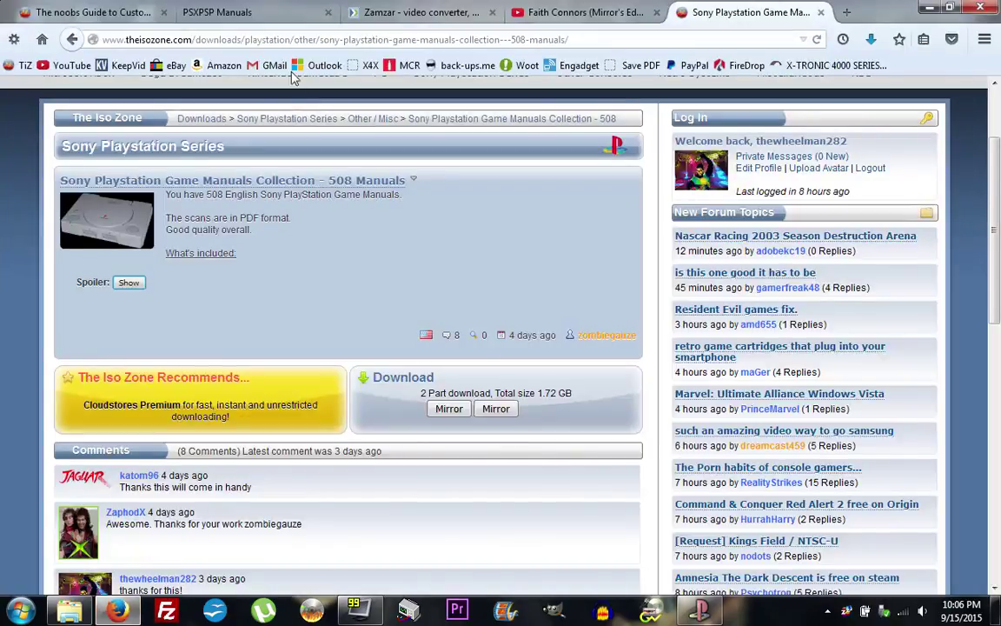
pyautogui.click(409, 12)
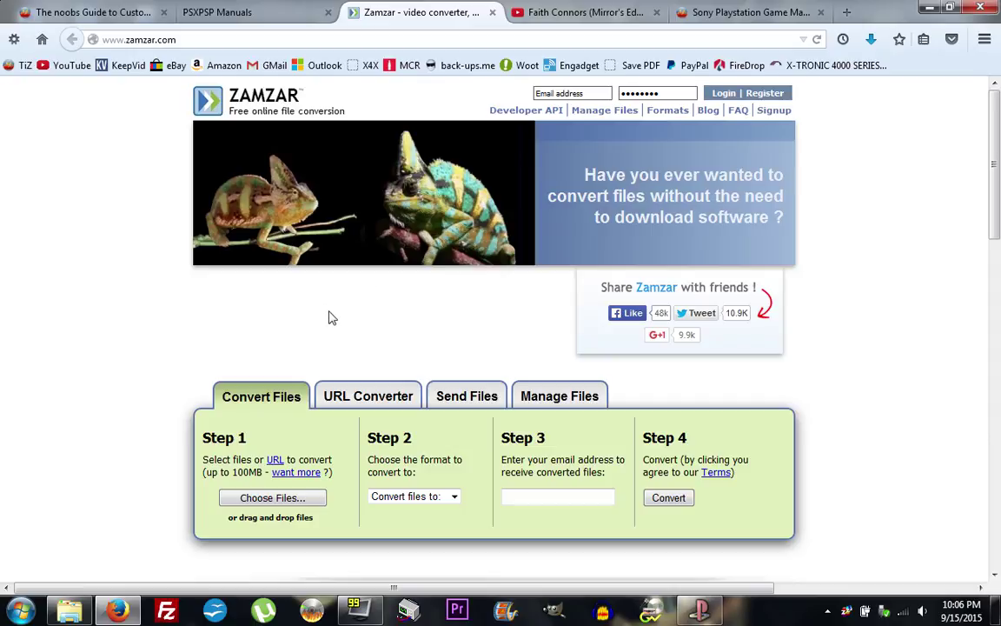
pyautogui.scroll(-2, 328, 314)
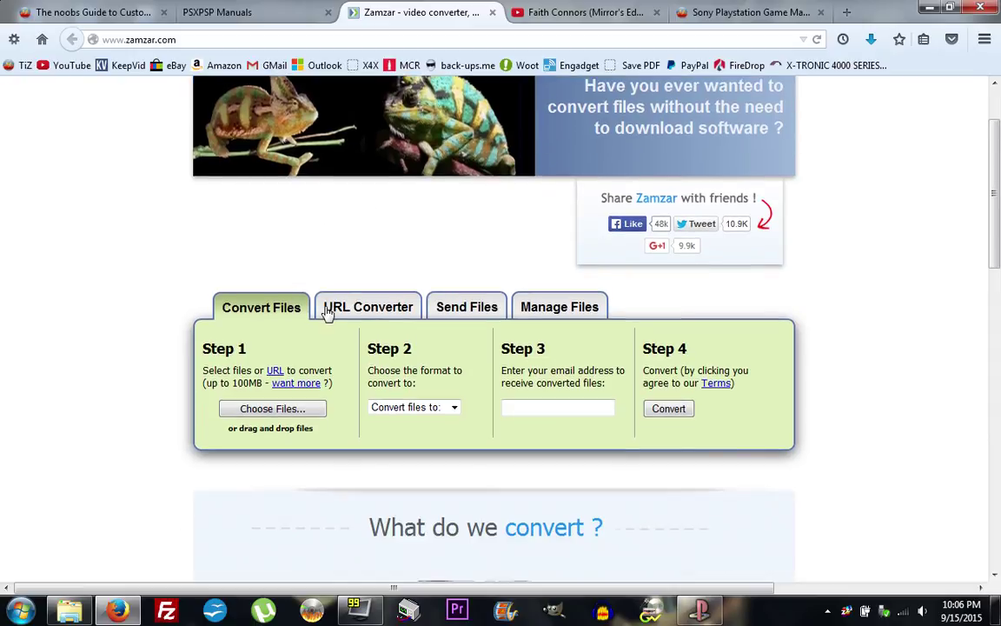
pyautogui.click(288, 412)
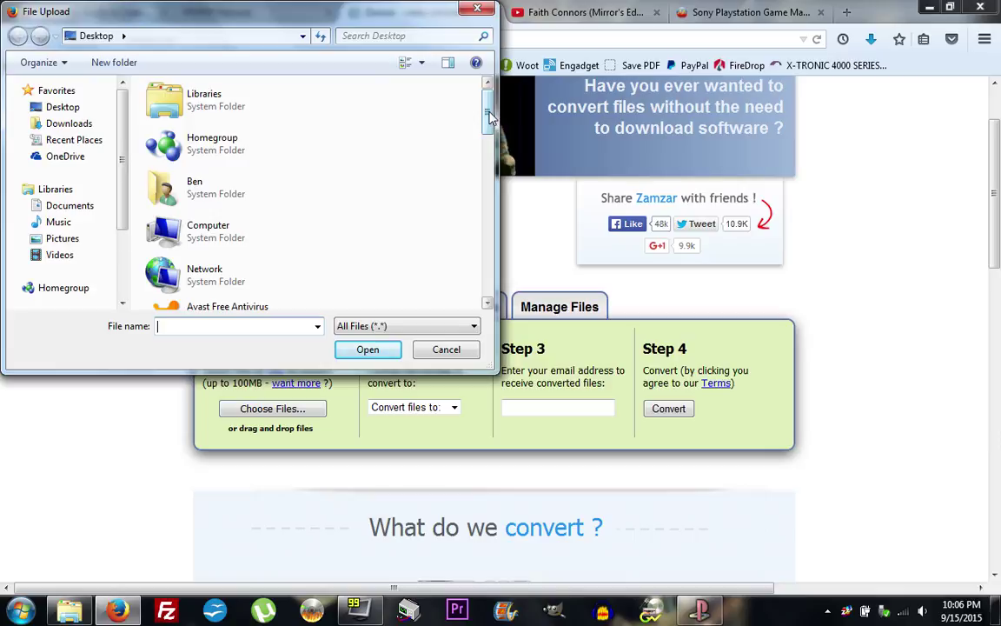
pyautogui.moveTo(489, 117); pyautogui.dragTo(481, 247)
pyautogui.click(226, 170)
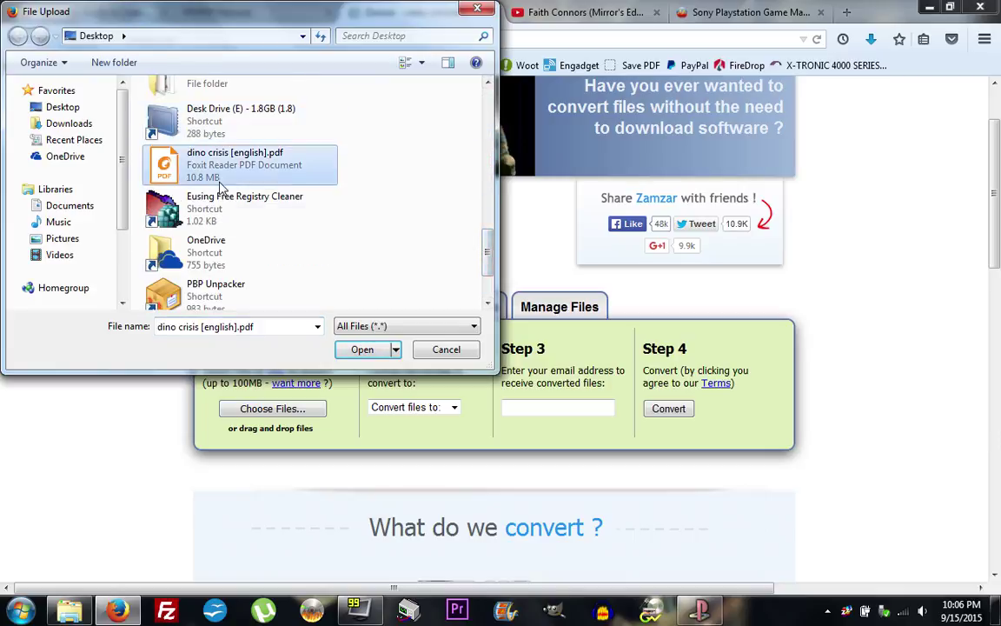
pyautogui.click(361, 349)
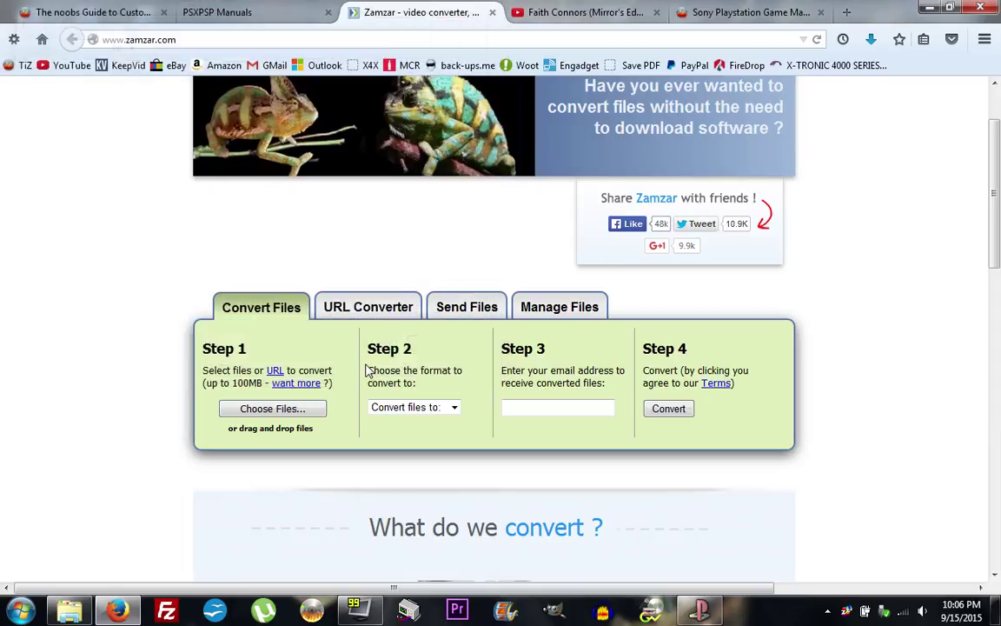
# Choose jpg as the Zamzar output format
pyautogui.scroll(-4, 348, 400)
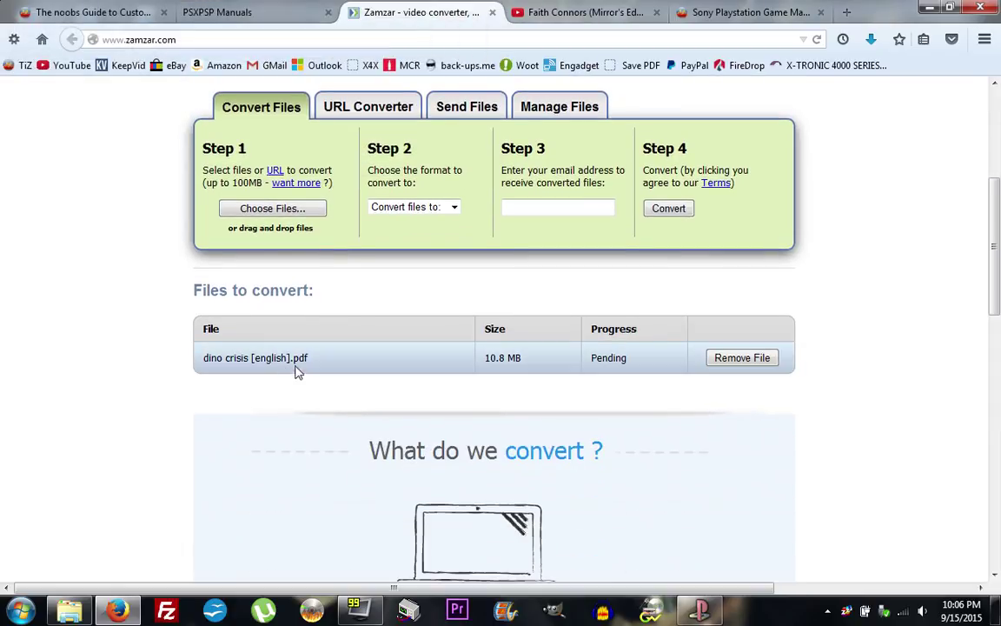
pyautogui.click(453, 207)
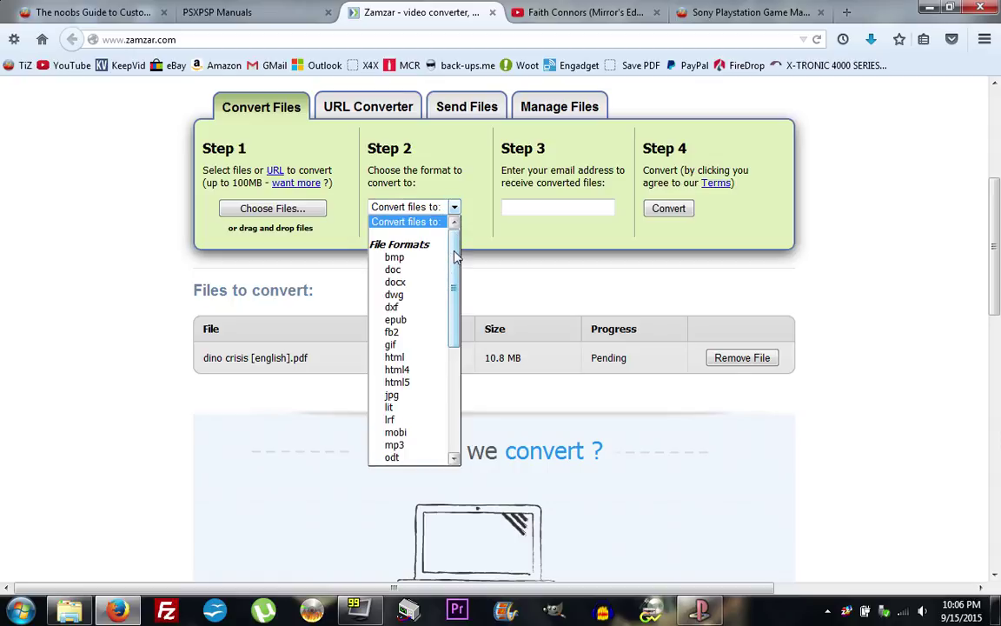
pyautogui.scroll(-1, 456, 261)
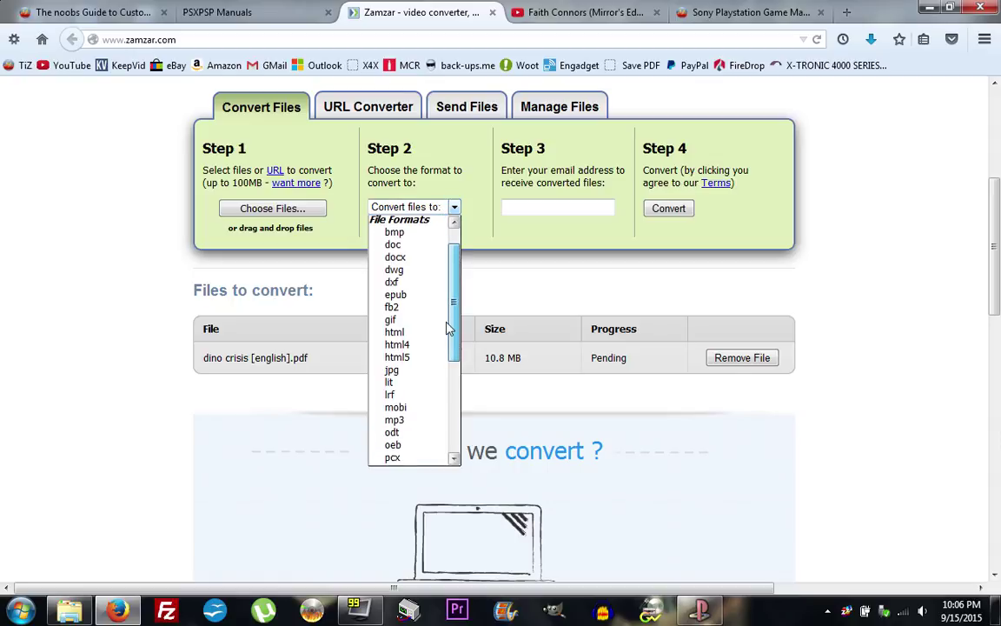
pyautogui.click(392, 370)
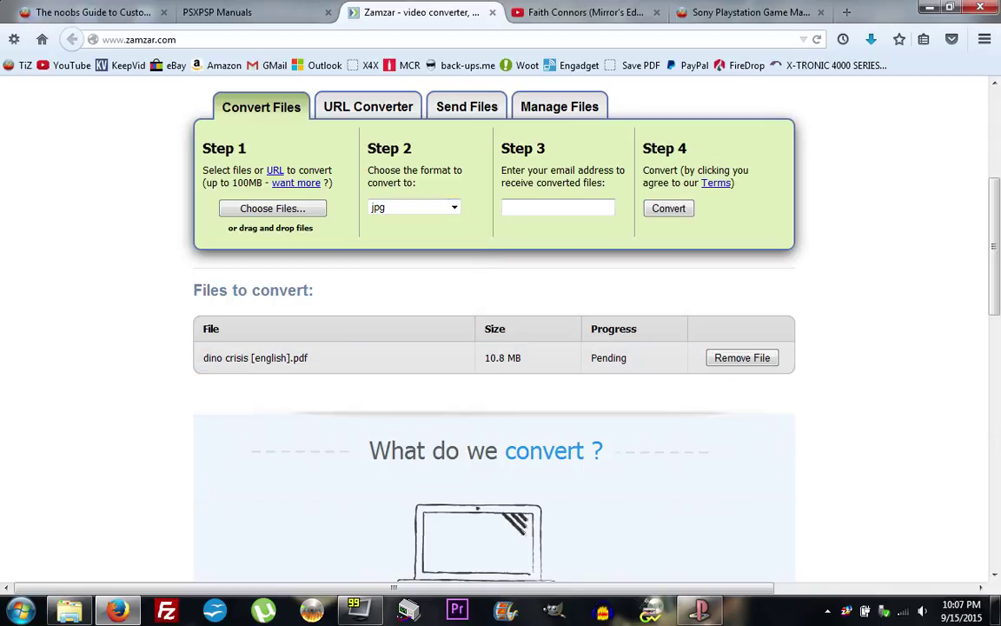
# Enter the delivery e-mail address and start the PDF-to-jpg conversion
pyautogui.click(524, 211)
pyautogui.click(565, 275)
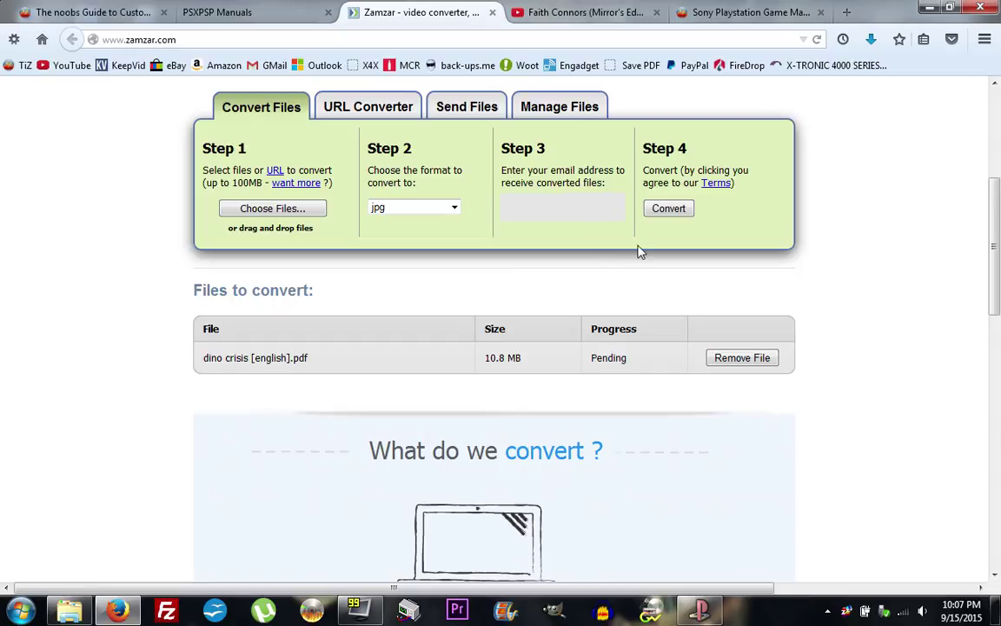
pyautogui.click(666, 209)
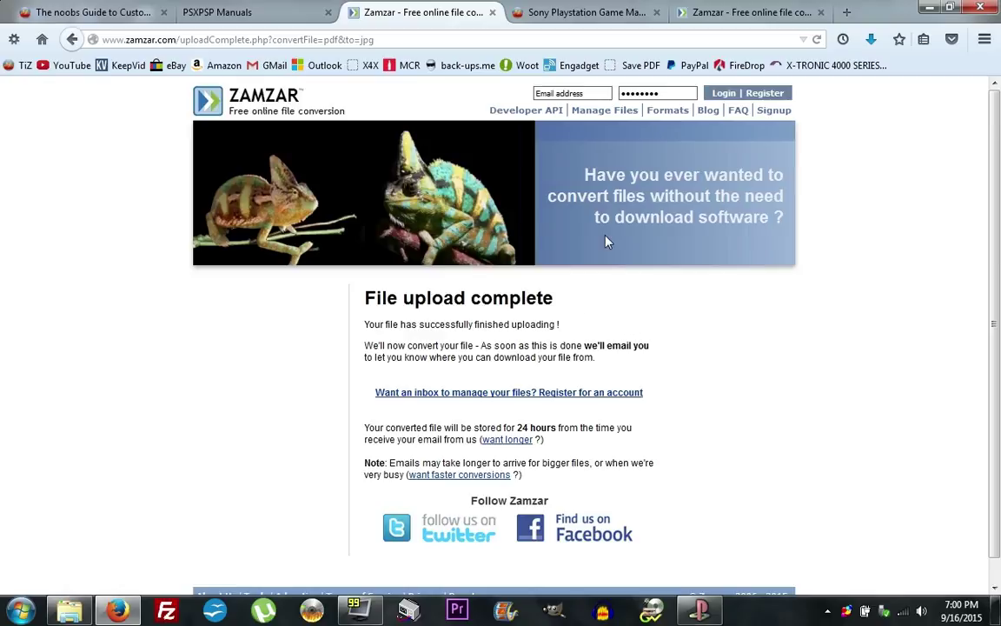
# Switch to the converted-files download page and scroll to the .jpg.zip file
pyautogui.click(718, 15)
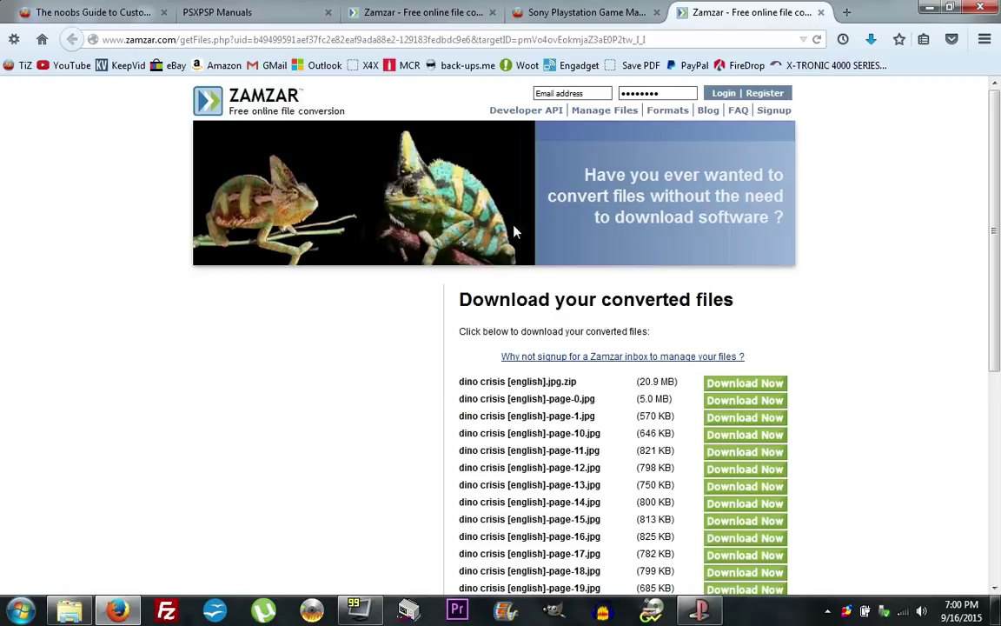
pyautogui.moveTo(997, 228); pyautogui.dragTo(996, 333)
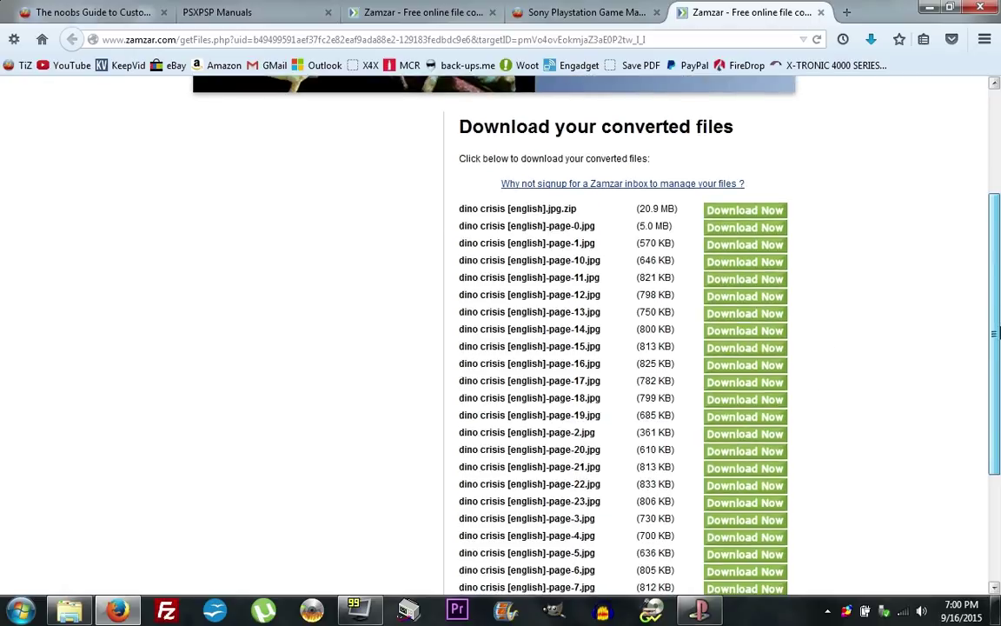
pyautogui.scroll(-1, 997, 333)
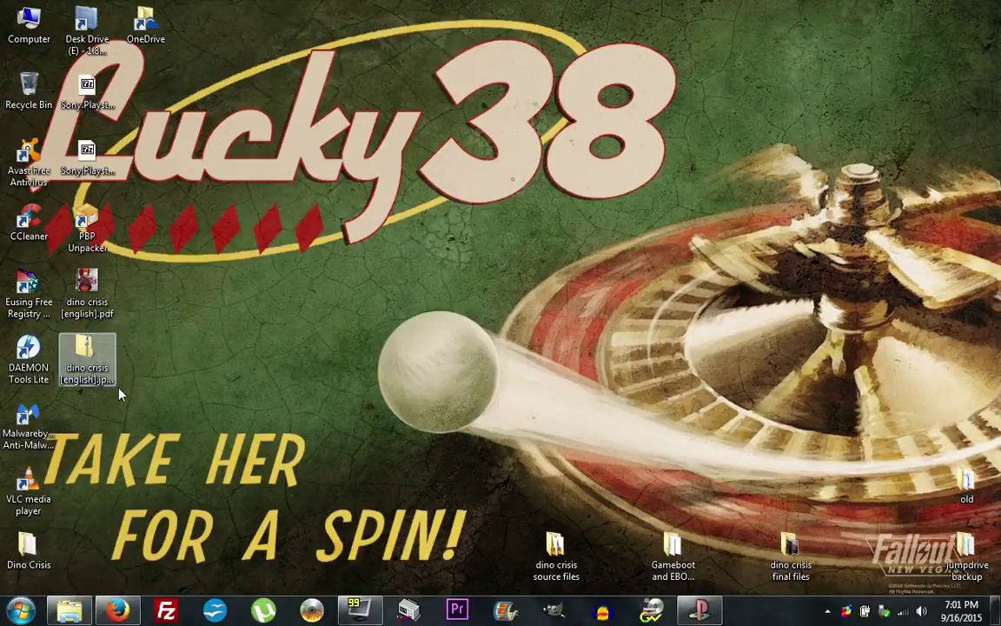
# Extract the jpg zip's page images into a 'dino crisis [english]' desktop folder
pyautogui.click(87, 352)
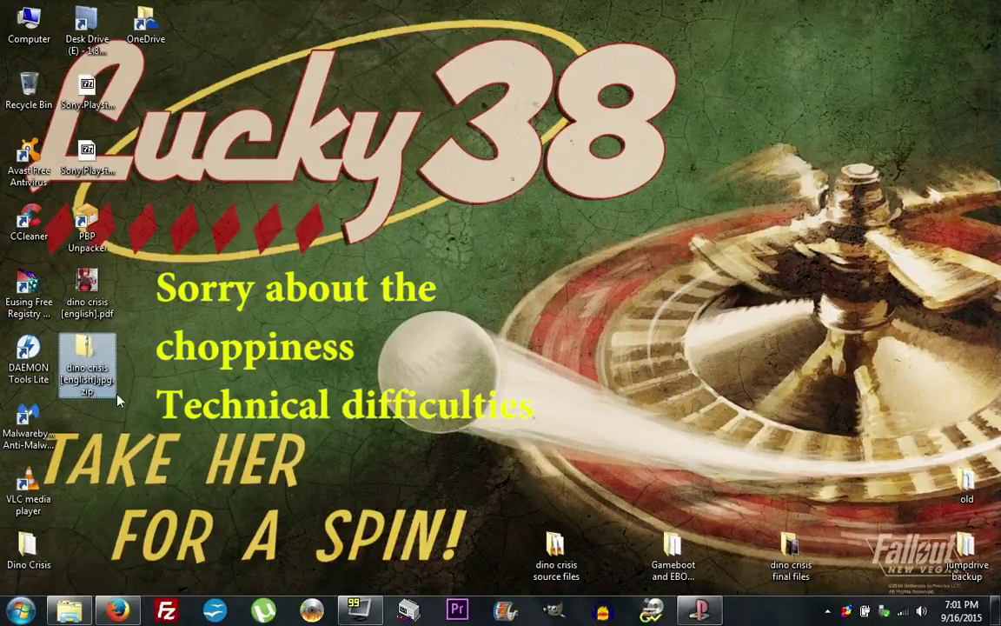
pyautogui.doubleClick(86, 378)
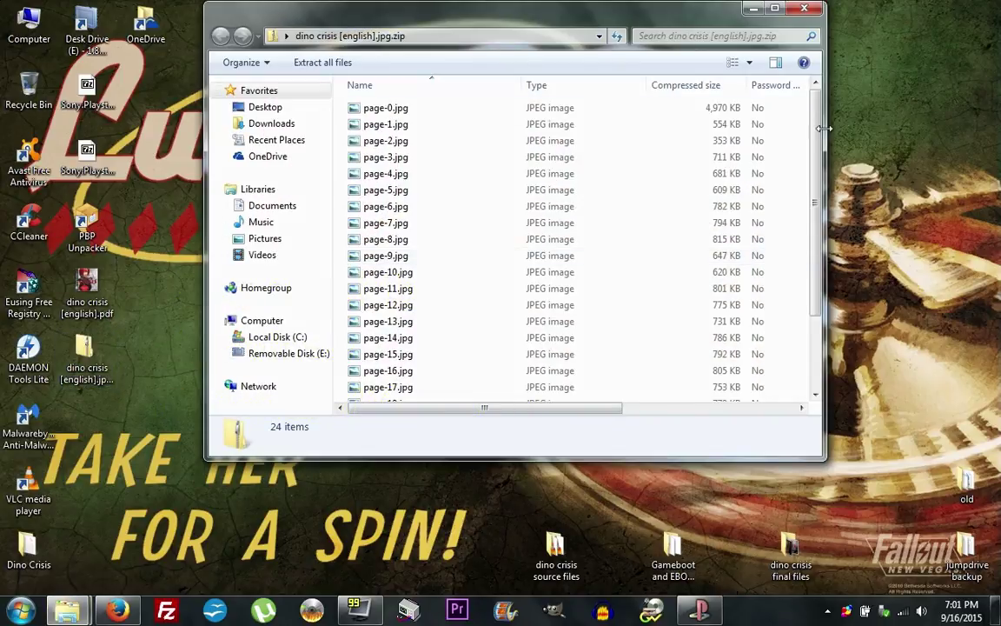
pyautogui.scroll(-2, 817, 148)
pyautogui.click(311, 64)
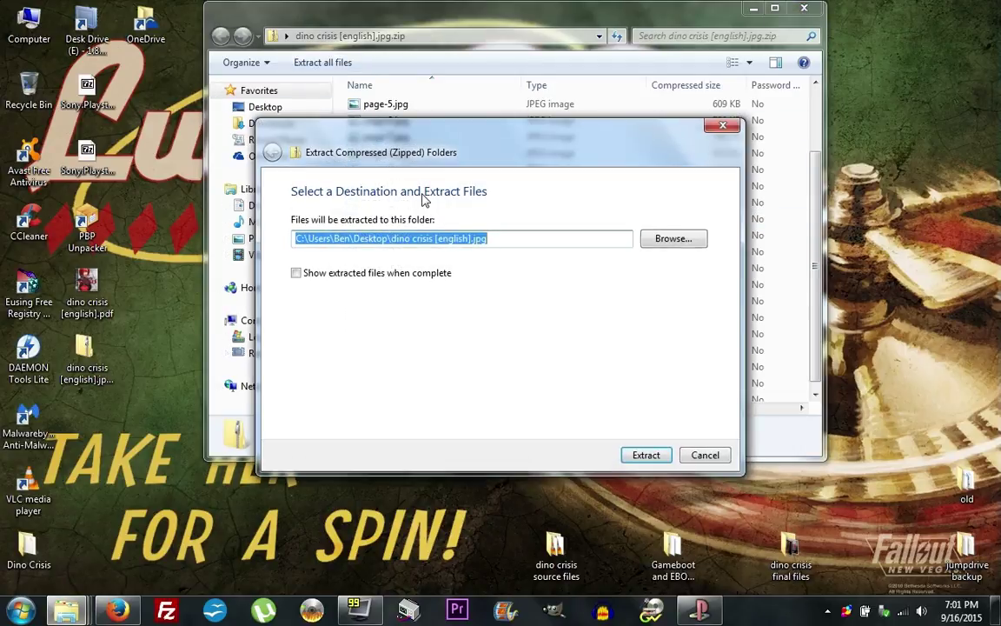
pyautogui.click(488, 238)
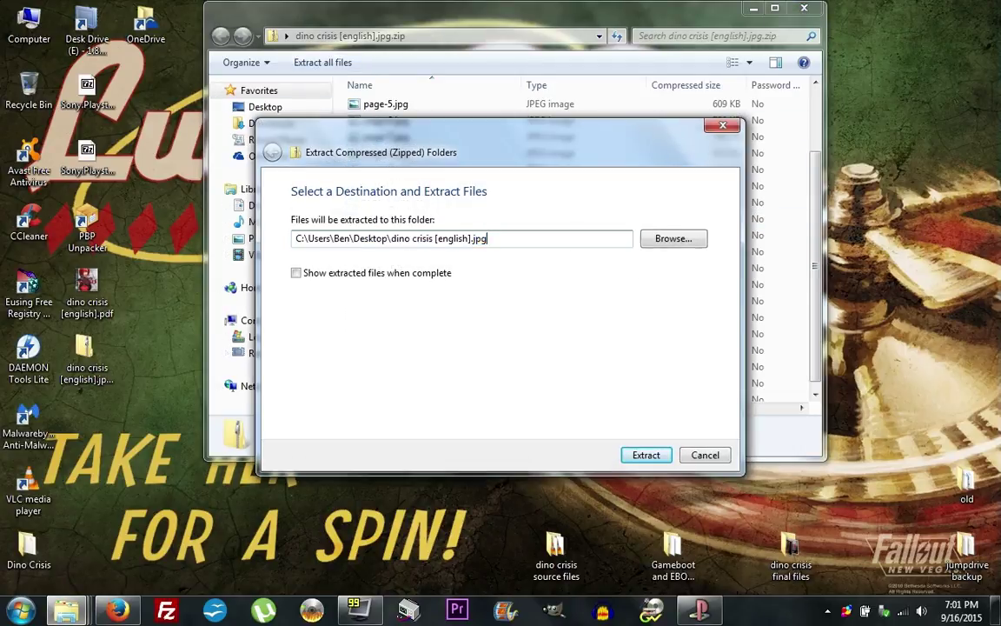
pyautogui.press('BackSpace')
pyautogui.press('BackSpace')
pyautogui.press('BackSpace')
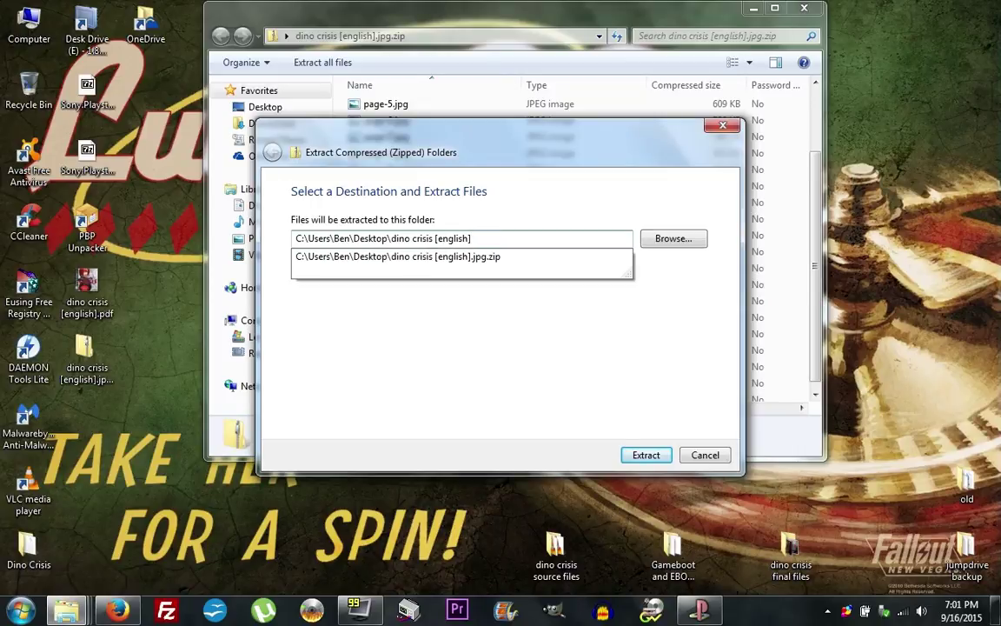
pyautogui.click(584, 342)
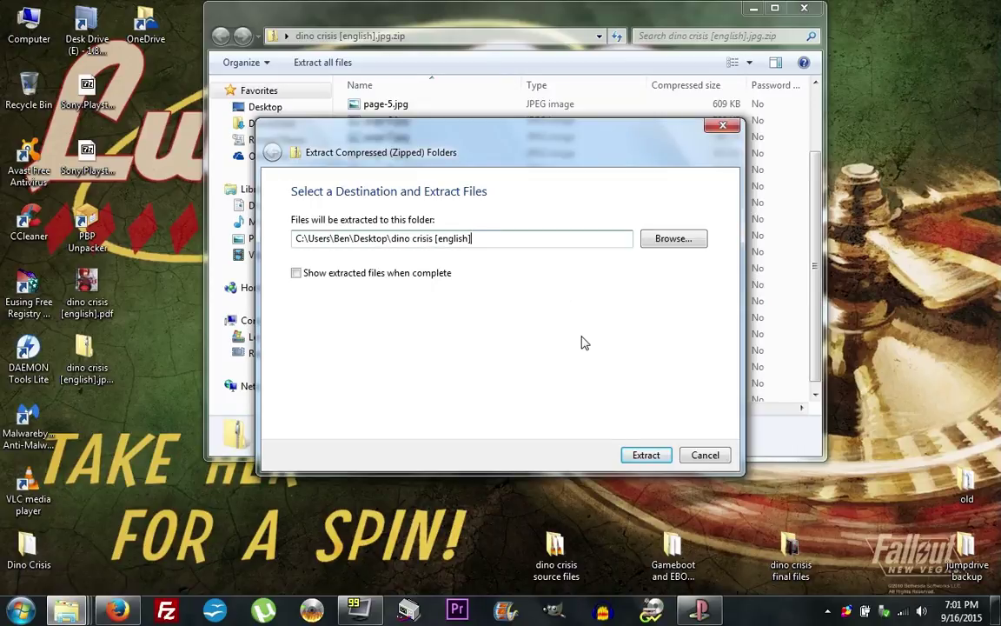
pyautogui.click(663, 456)
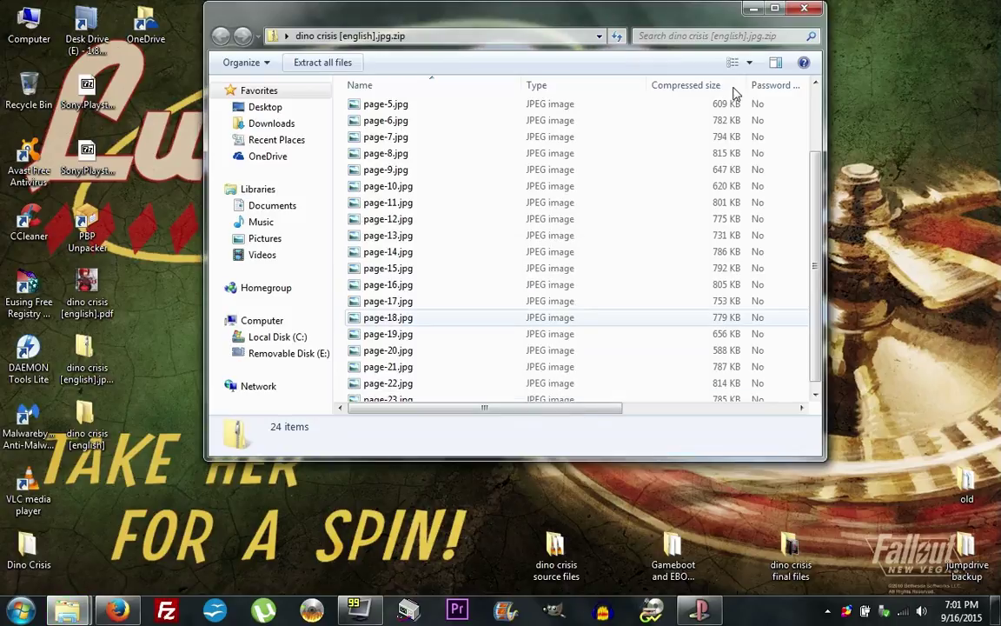
# Close the zip window, bin the zip, and move the folder below the PDF
pyautogui.click(800, 11)
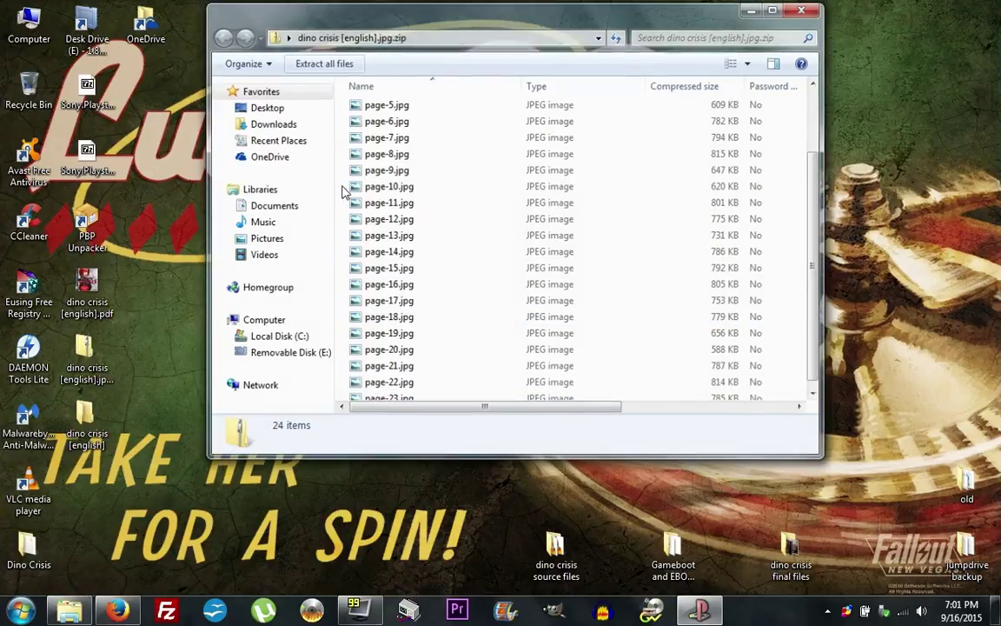
pyautogui.moveTo(84, 347); pyautogui.dragTo(30, 86)
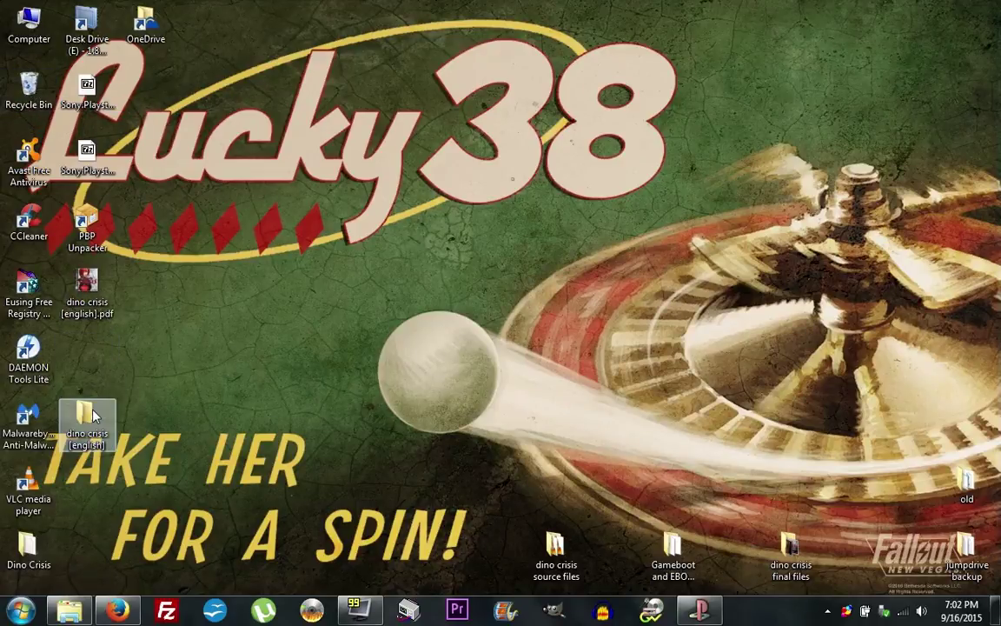
pyautogui.moveTo(87, 415); pyautogui.dragTo(77, 306)
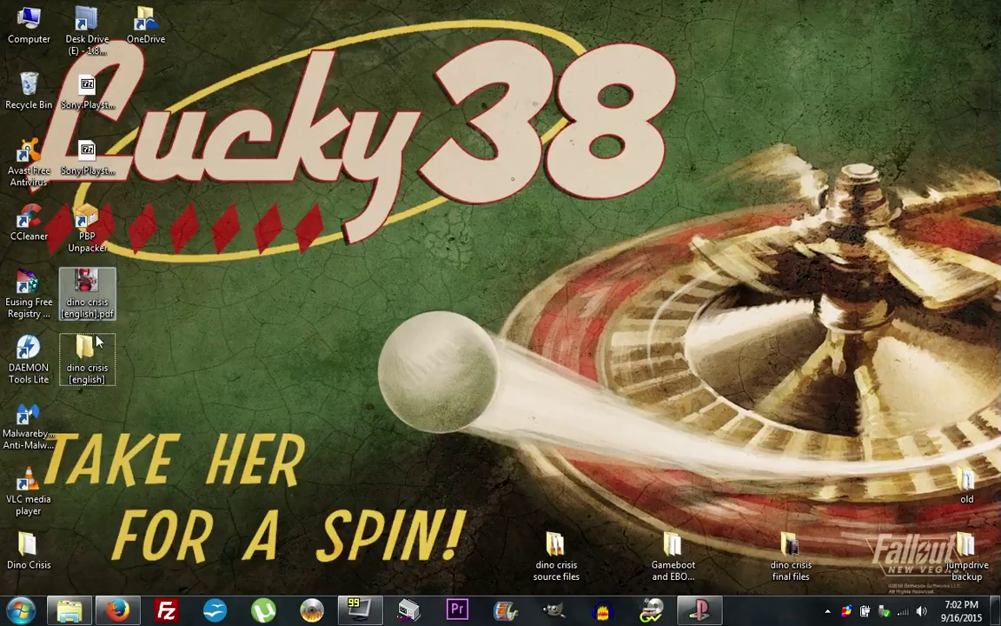
pyautogui.click(99, 287)
pyautogui.click(189, 304)
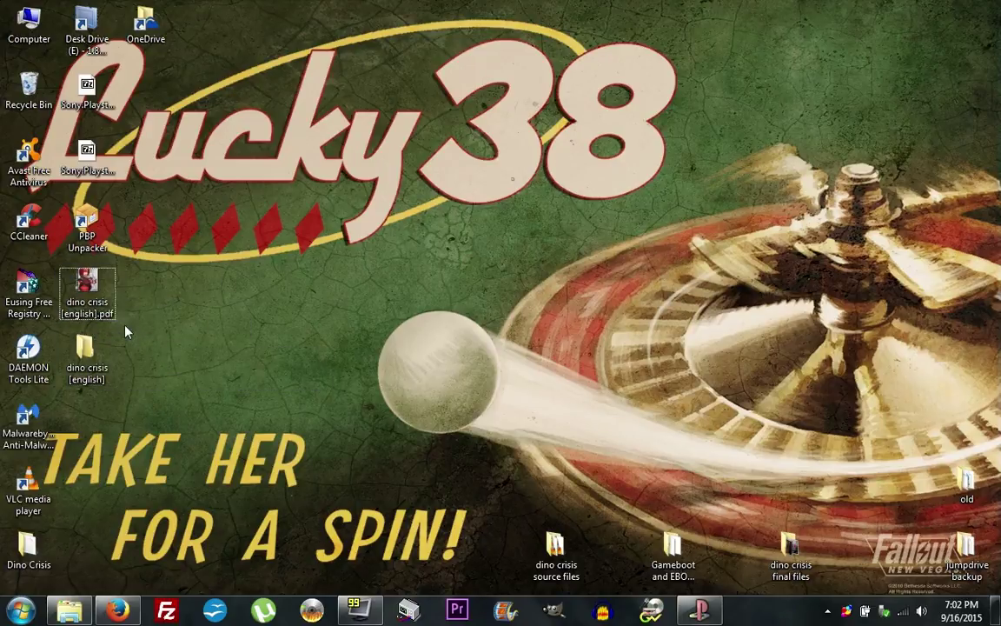
# Open the dino crisis [english] folder and delete page-2.jpg, the disc artwork
pyautogui.doubleClick(85, 352)
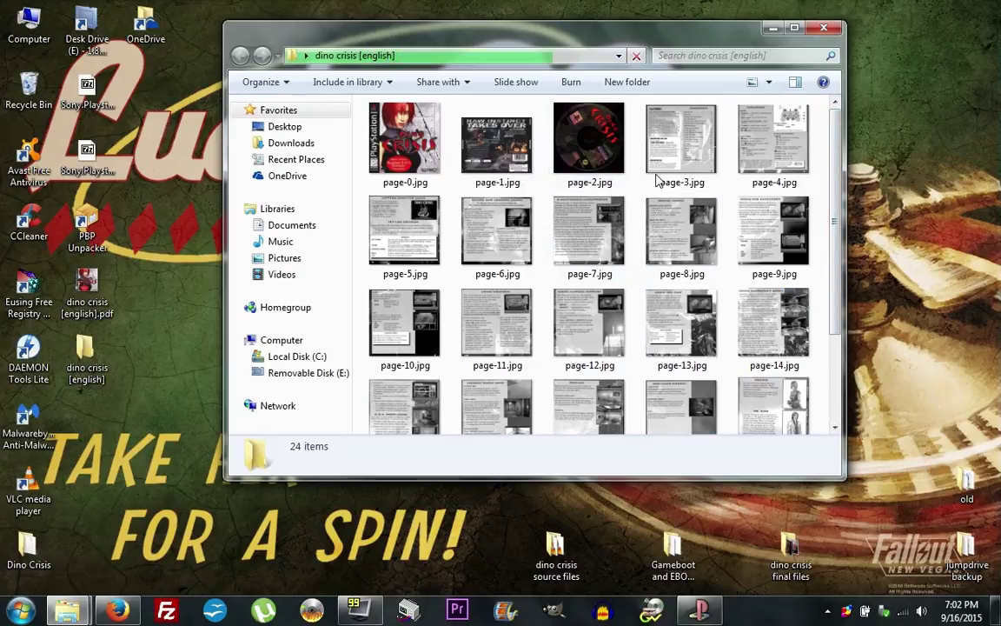
pyautogui.click(616, 152)
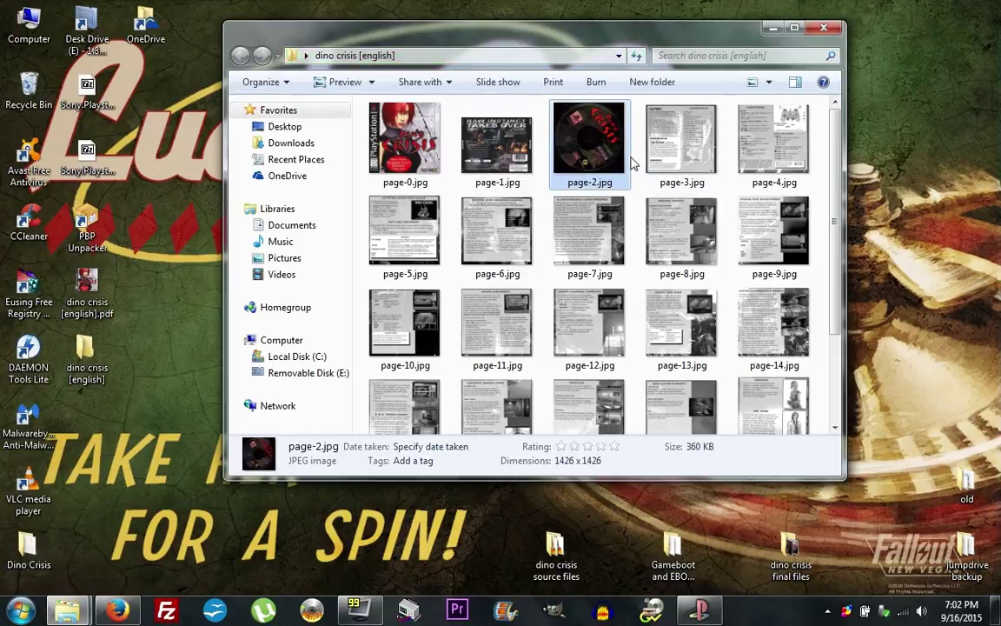
pyautogui.press('Delete')
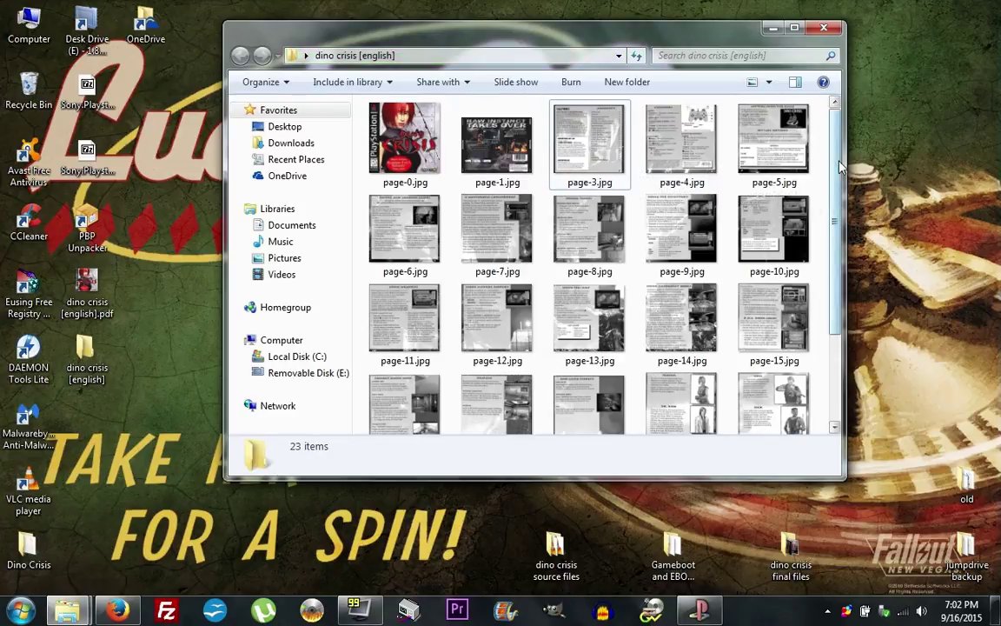
# Review the remaining pages, checking page-1.jpg is 1774 x 1396, 570 KB
pyautogui.scroll(-1, 837, 321)
pyautogui.scroll(-1, 837, 322)
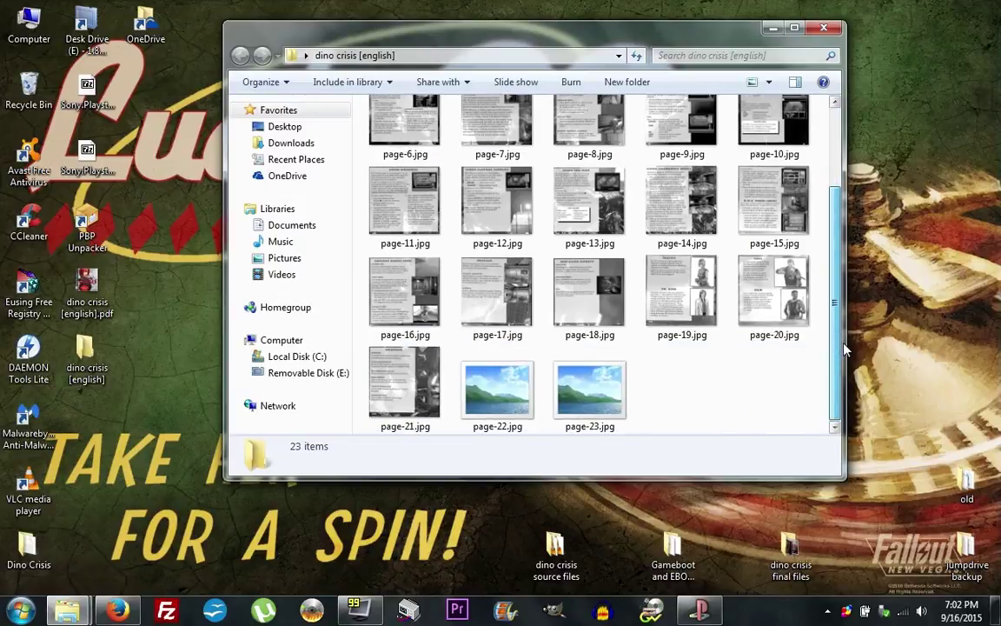
pyautogui.scroll(2, 704, 163)
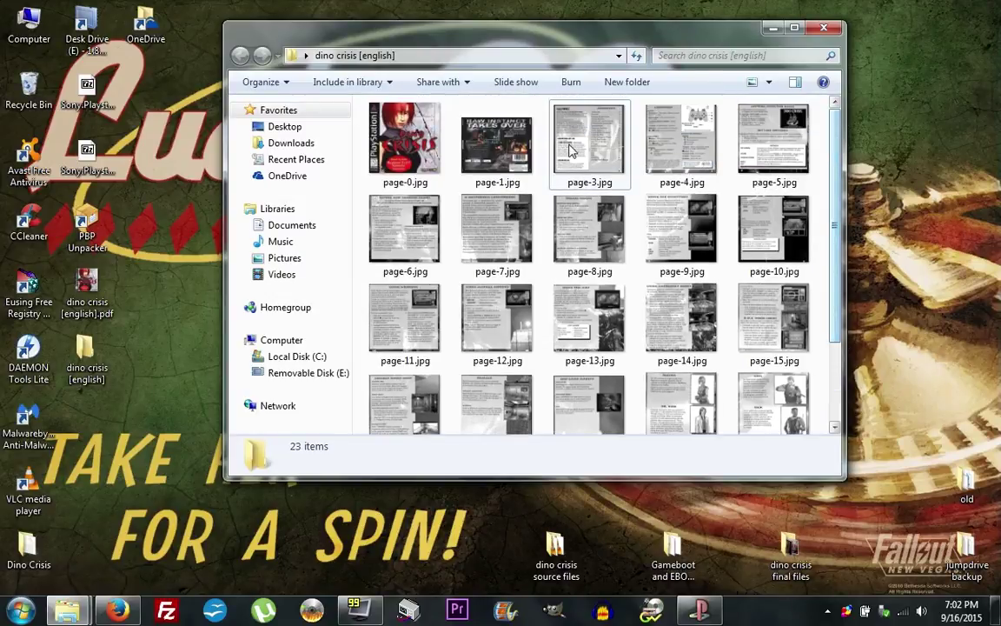
pyautogui.click(496, 137)
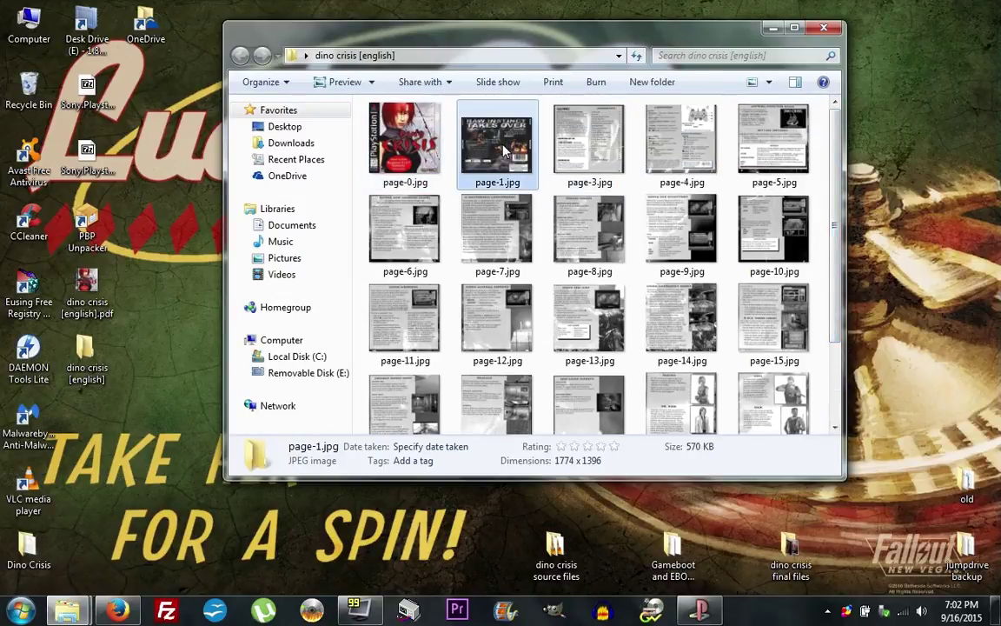
pyautogui.click(476, 105)
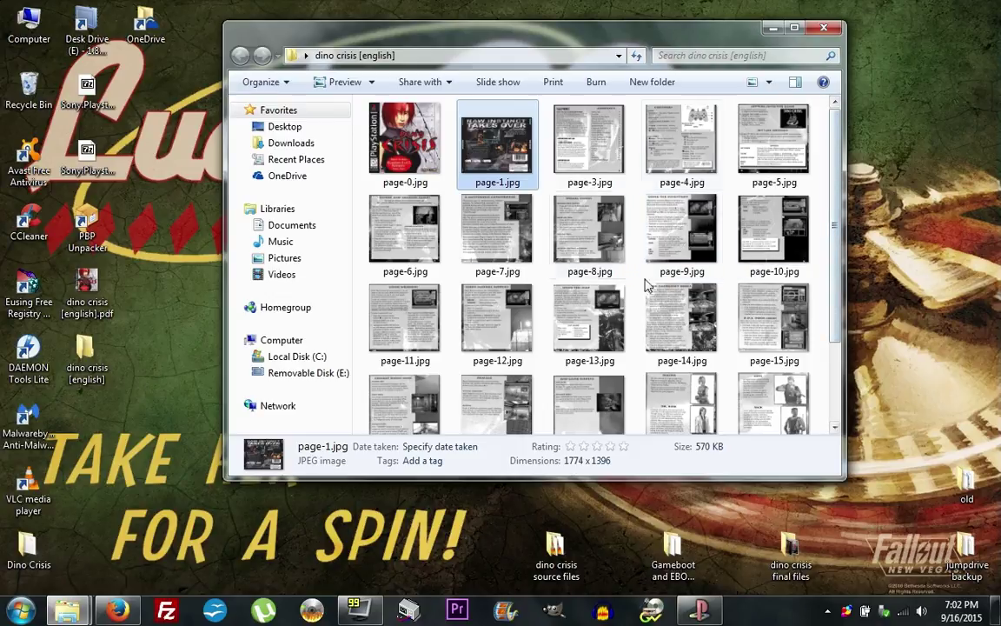
pyautogui.moveTo(833, 212); pyautogui.dragTo(841, 323)
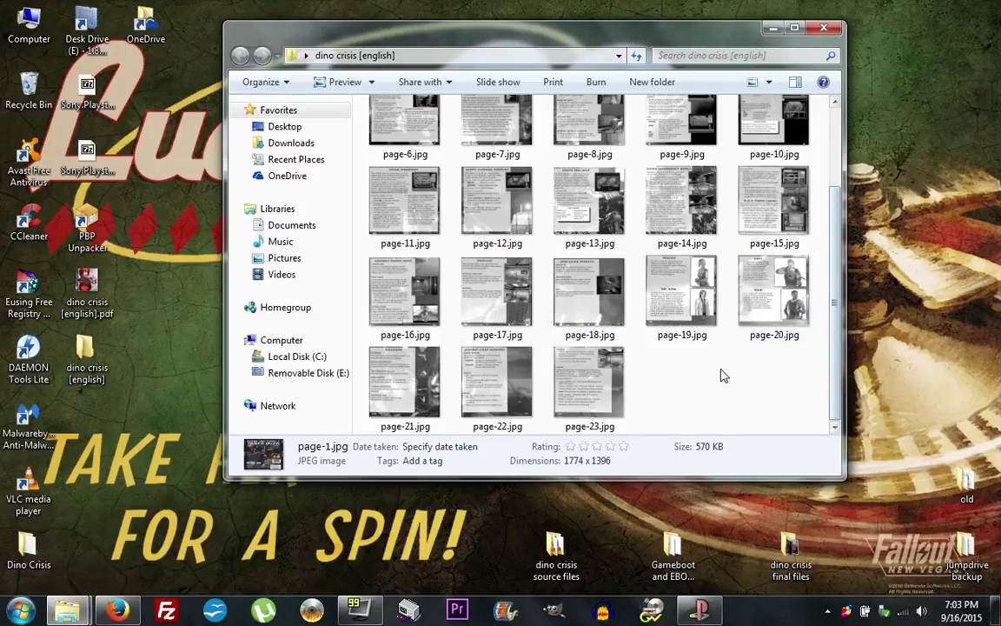
pyautogui.scroll(3, 832, 308)
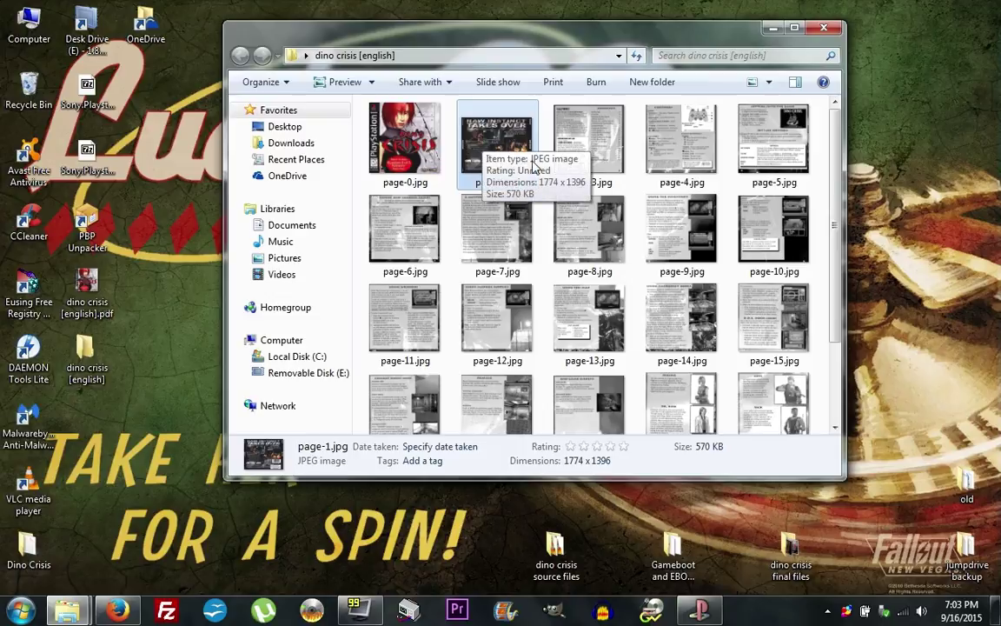
# Rename page-1.jpg to z.jpg so it sorts last, then bring Firefox forward
pyautogui.doubleClick(510, 174)
pyautogui.rightClick(507, 156)
pyautogui.click(544, 489)
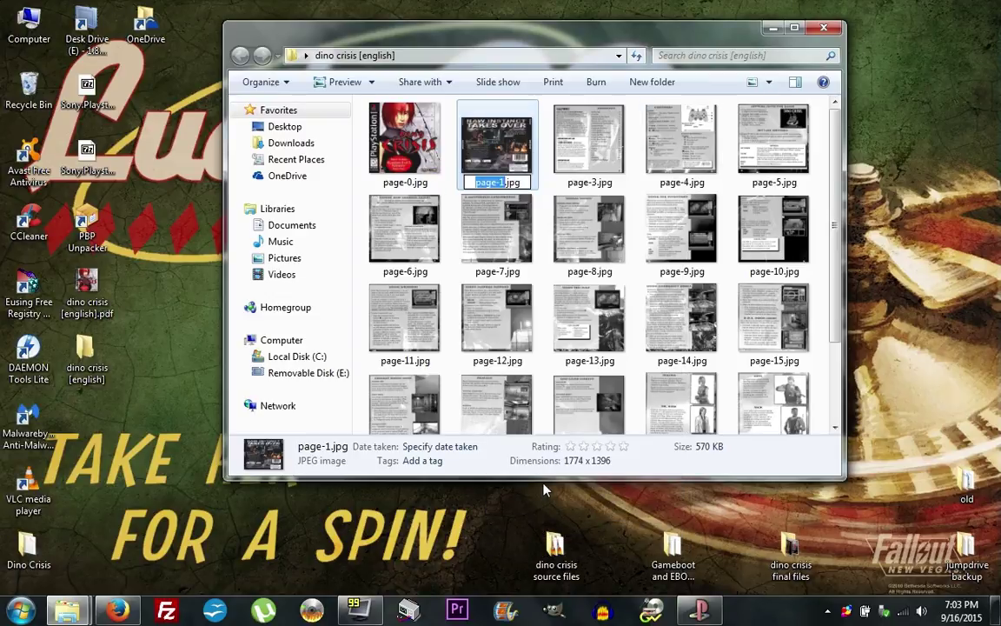
pyautogui.write('1')
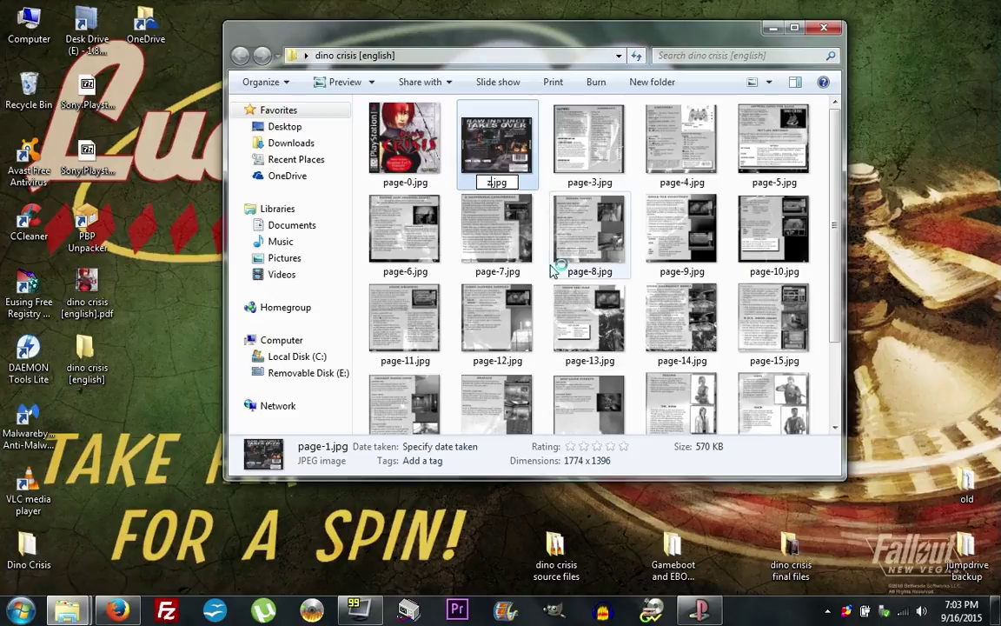
pyautogui.press('Return')
pyautogui.click(794, 385)
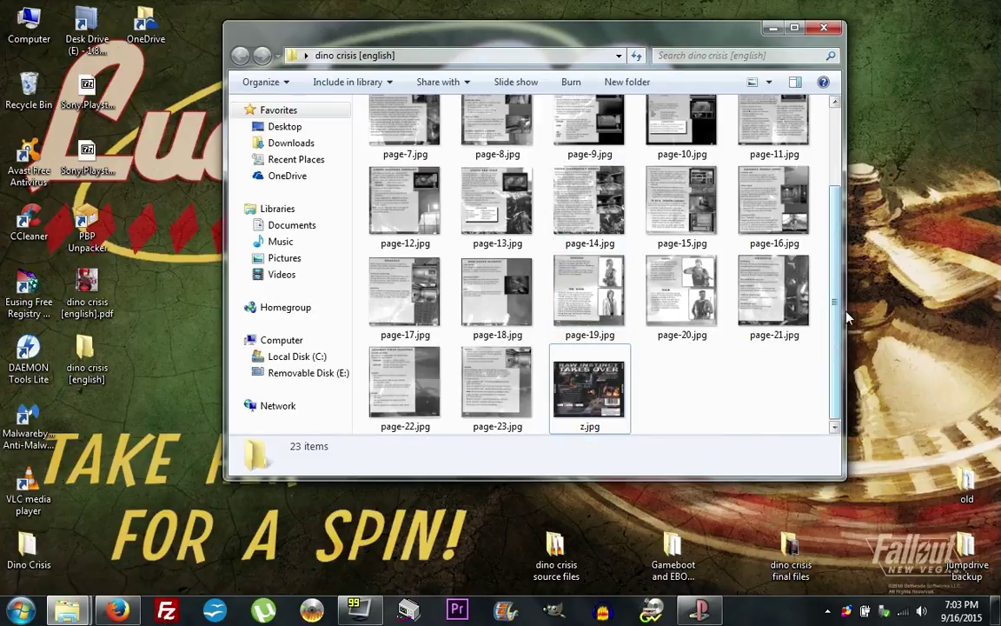
pyautogui.scroll(3, 847, 319)
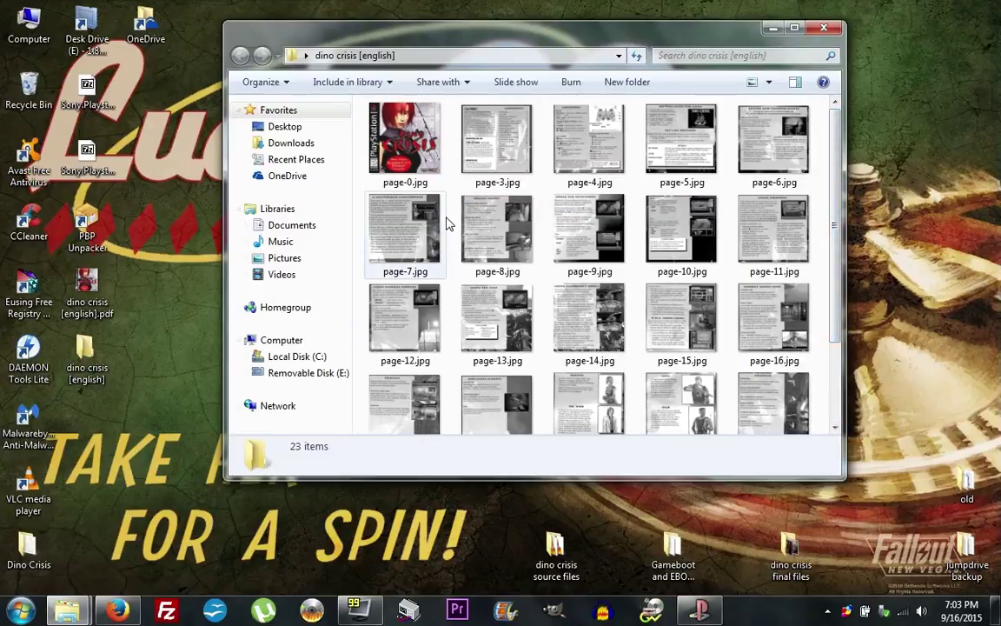
pyautogui.click(119, 611)
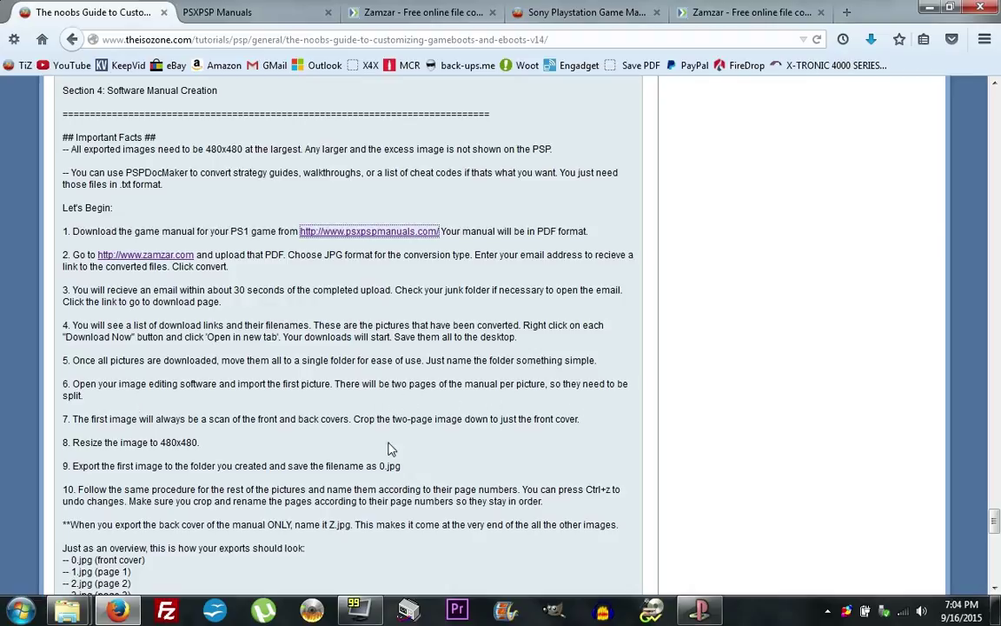
# Minimize Firefox, preview and close page-3.jpg, then launch GIMP
pyautogui.click(128, 613)
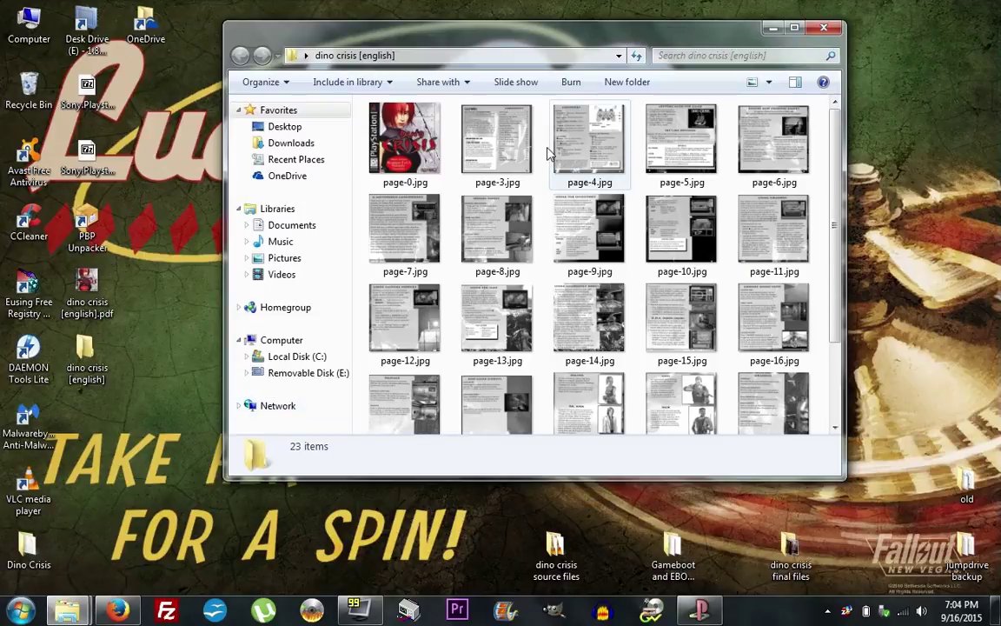
pyautogui.doubleClick(500, 155)
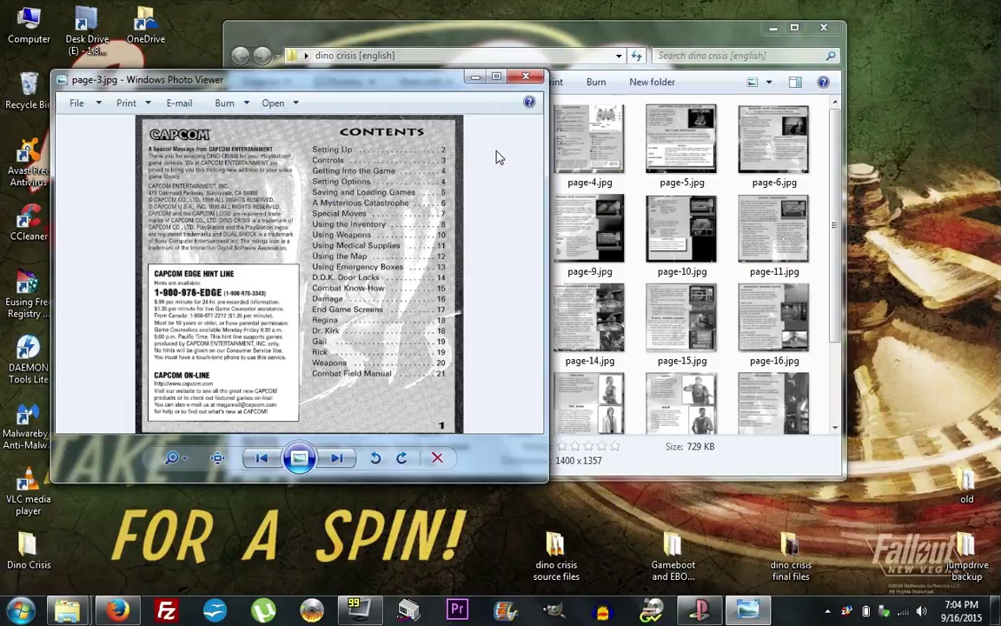
pyautogui.click(527, 78)
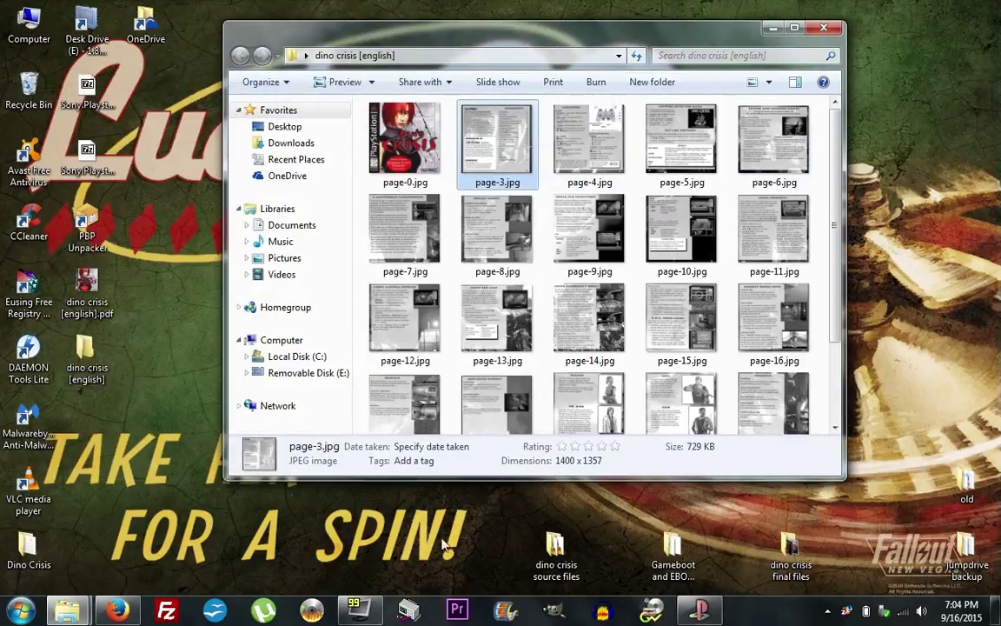
pyautogui.click(559, 617)
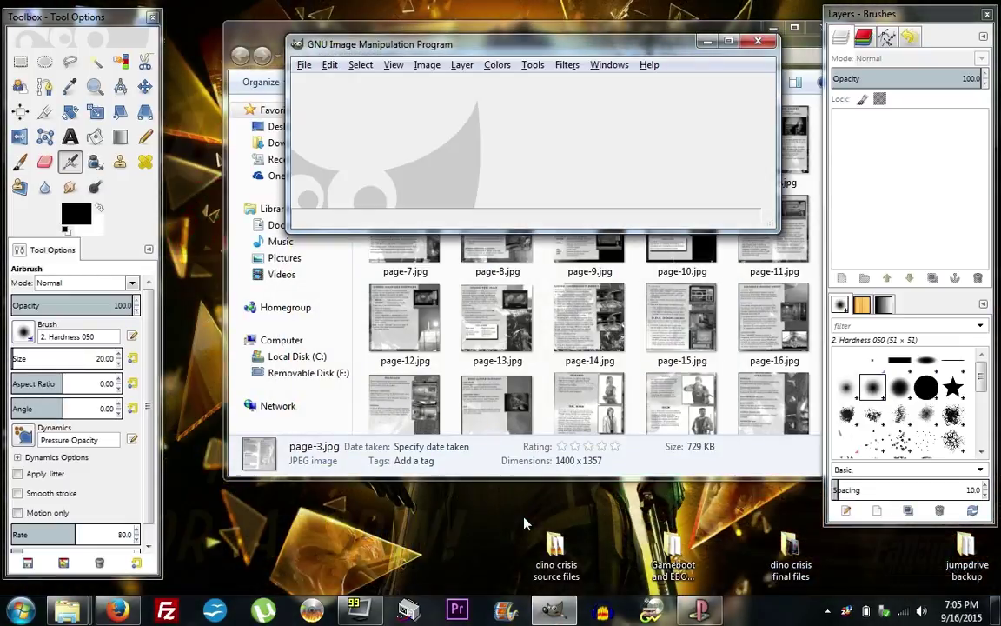
# Open the Dino Crisis cover page-0.jpg in GIMP, converting it to the sRGB built-in working space
pyautogui.moveTo(587, 51); pyautogui.dragTo(534, 225)
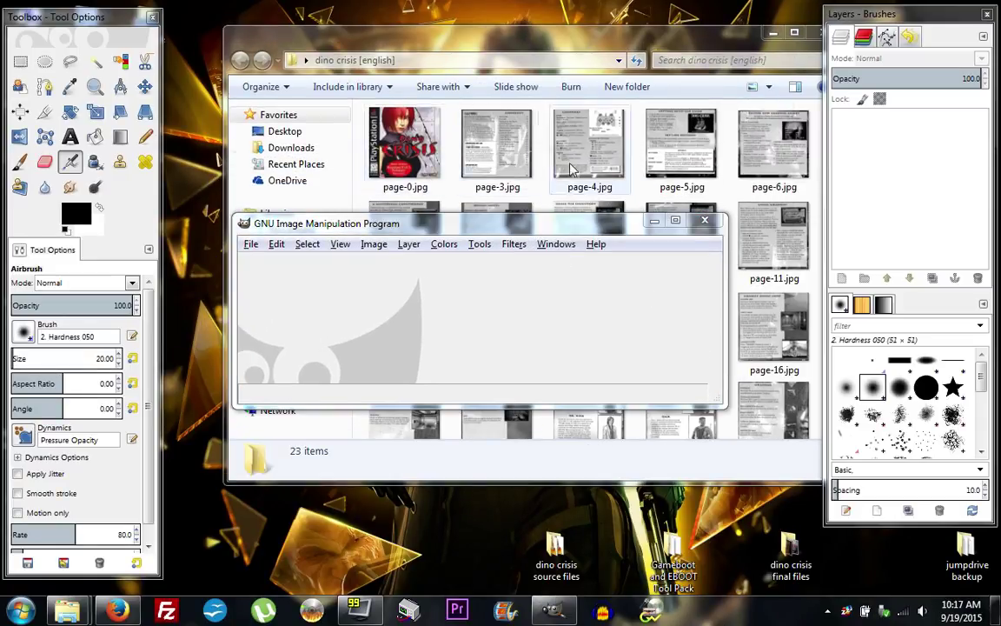
pyautogui.click(516, 36)
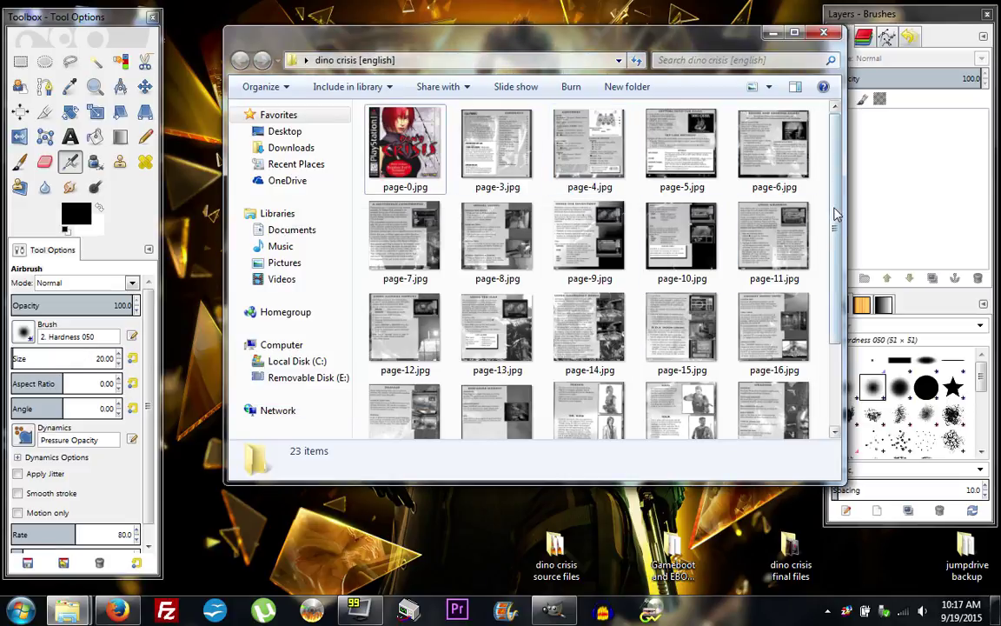
pyautogui.scroll(-3, 753, 261)
pyautogui.scroll(3, 752, 217)
pyautogui.click(511, 552)
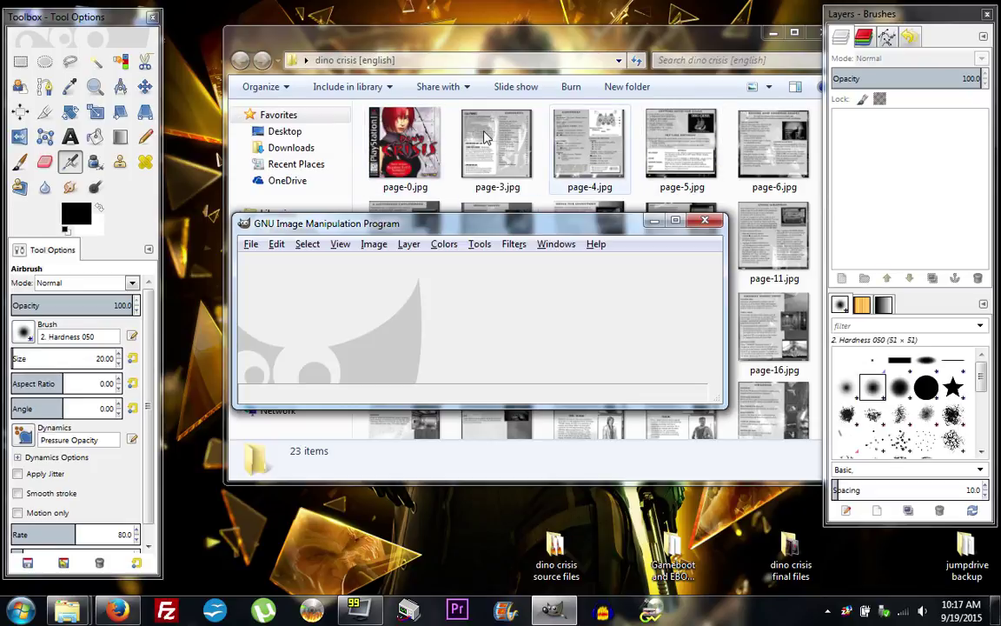
pyautogui.moveTo(420, 126); pyautogui.dragTo(469, 308)
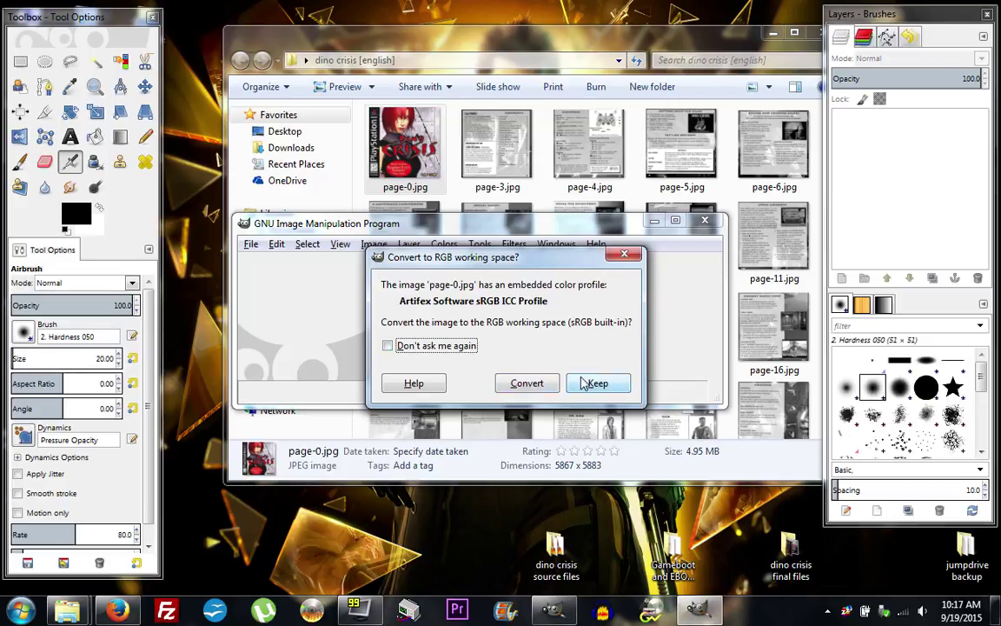
pyautogui.click(527, 382)
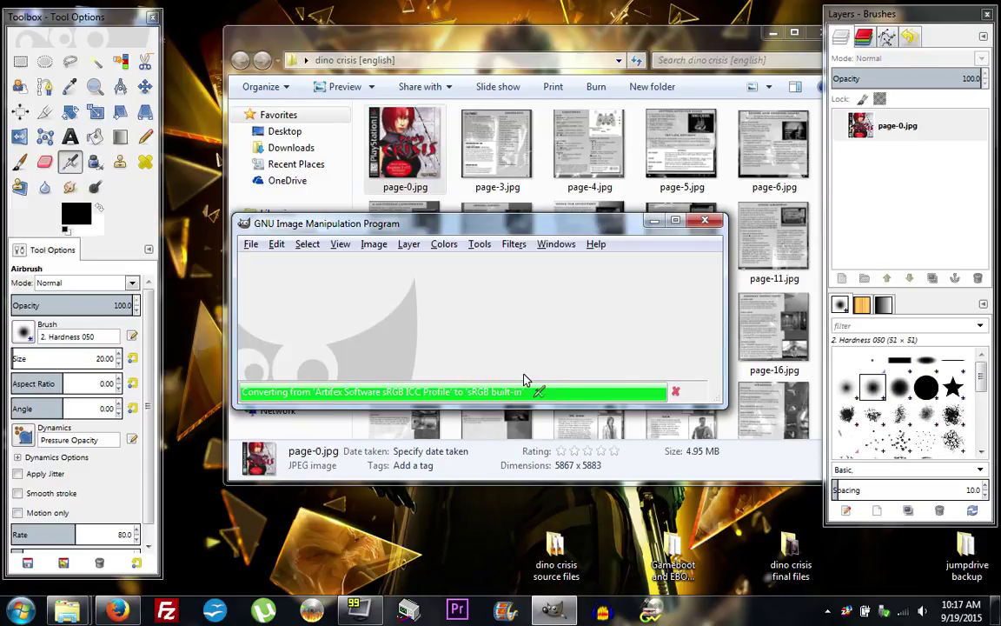
pyautogui.moveTo(523, 219); pyautogui.dragTo(541, 56)
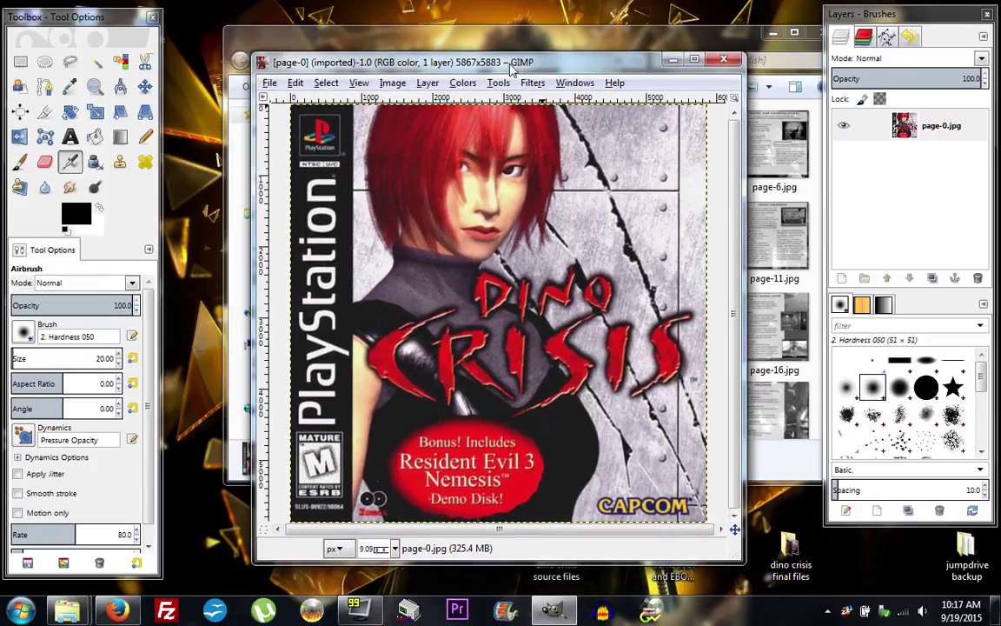
# Scale page-0.jpg to 480 × 480 pixels with the chain unlinked, and view it at 100%
pyautogui.click(392, 83)
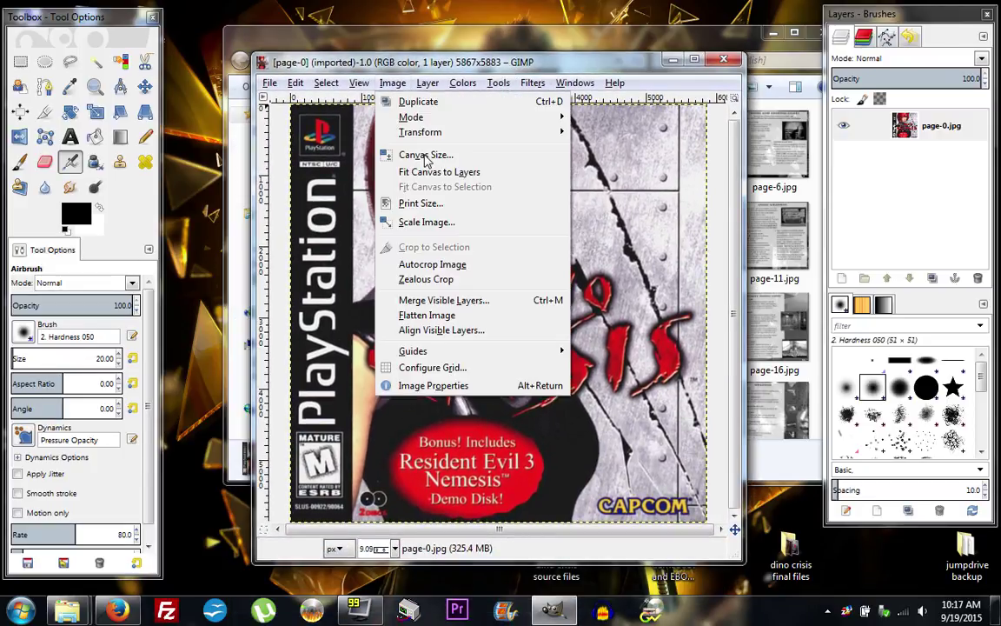
pyautogui.click(426, 223)
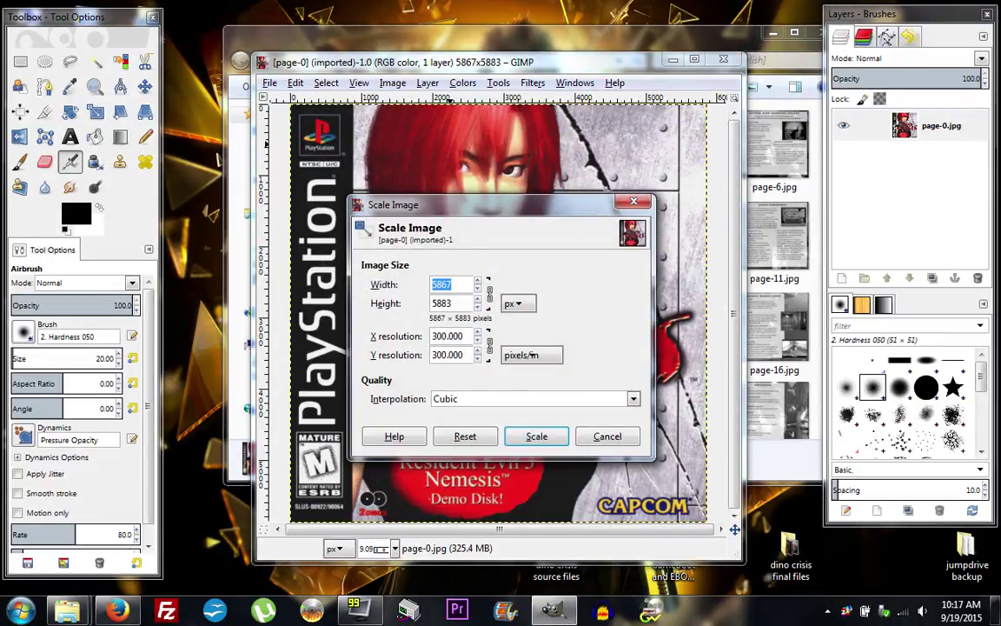
pyautogui.click(492, 298)
pyautogui.doubleClick(442, 284)
pyautogui.write('480')
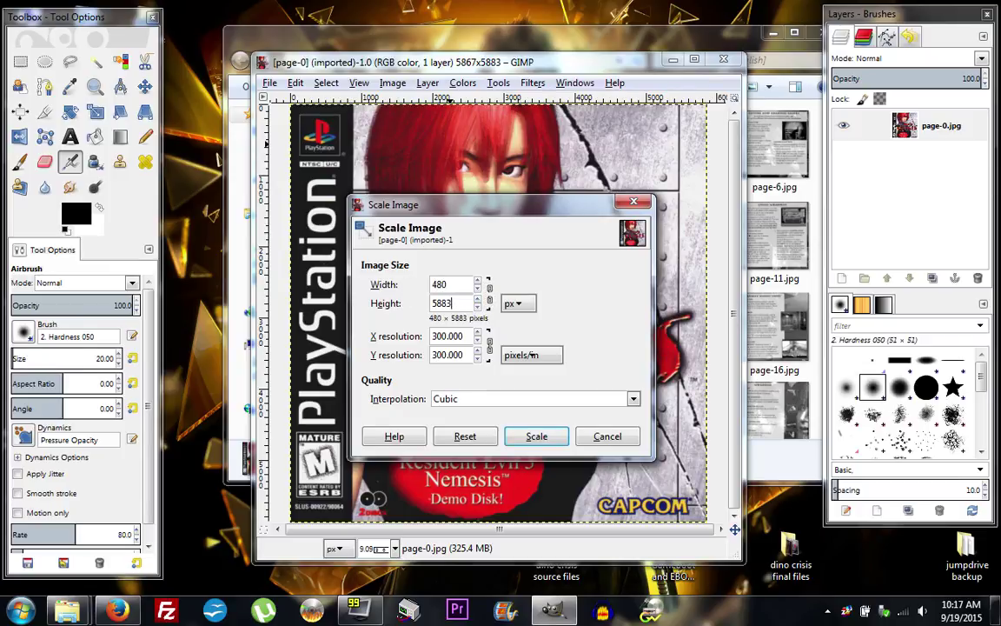
pyautogui.press('Tab')
pyautogui.write('480')
pyautogui.click(547, 439)
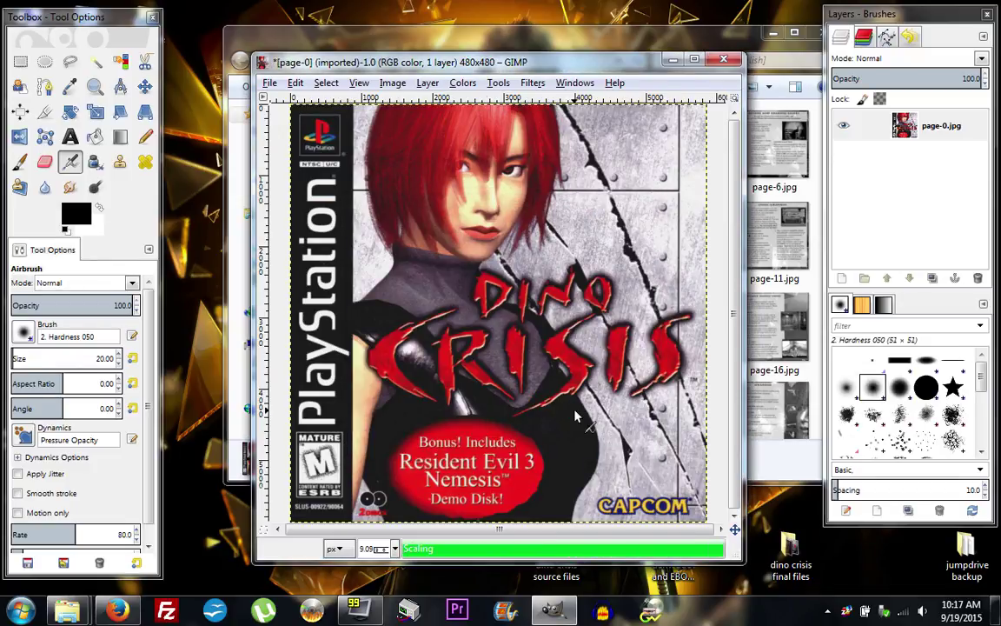
pyautogui.click(394, 547)
pyautogui.click(374, 437)
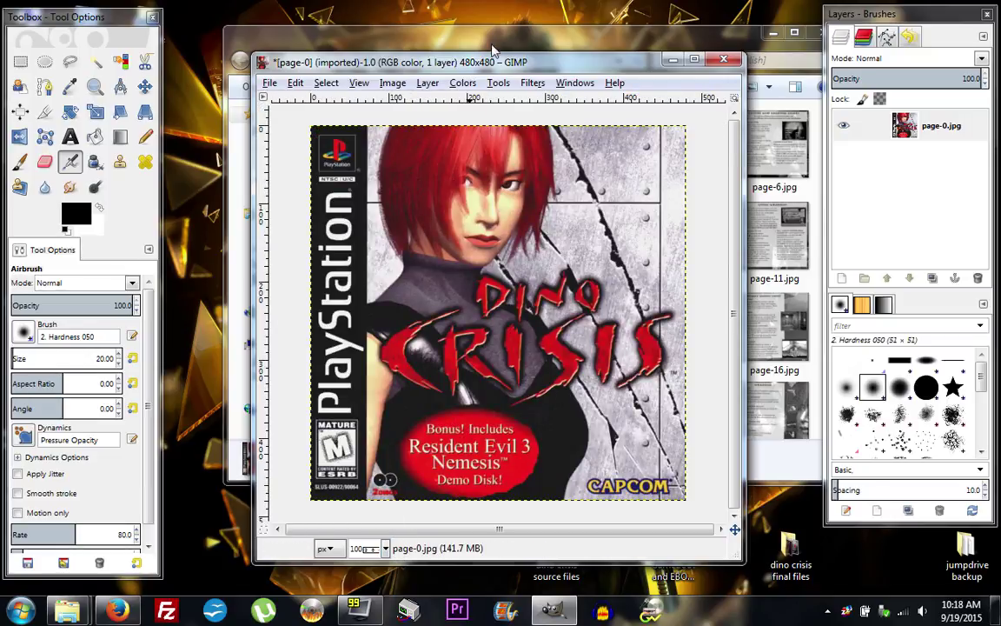
# Overwrite page-0.jpg at JPEG quality 100, then close the image discarding changes
pyautogui.click(270, 83)
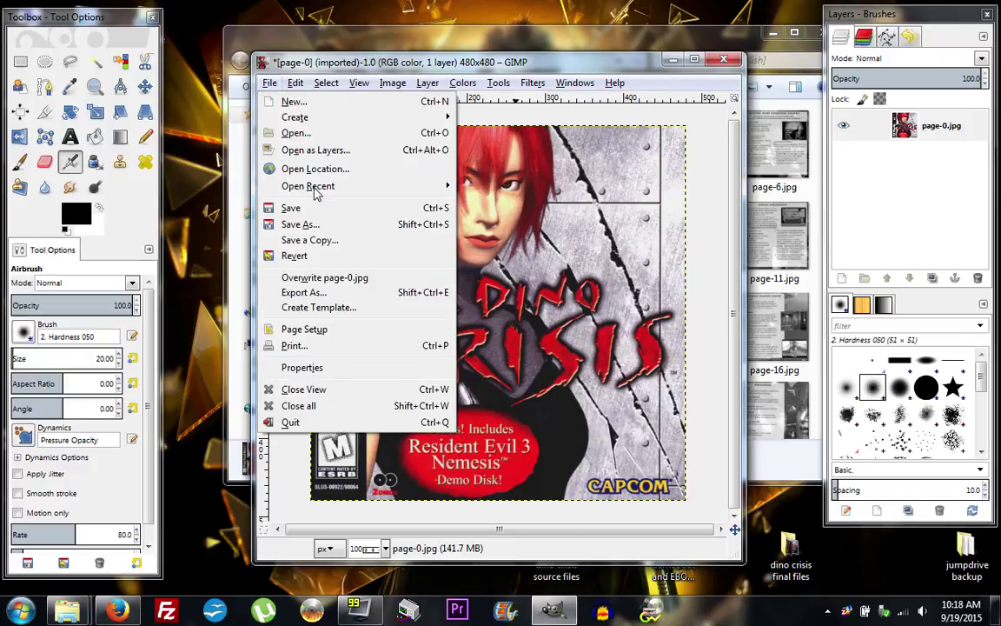
pyautogui.click(352, 278)
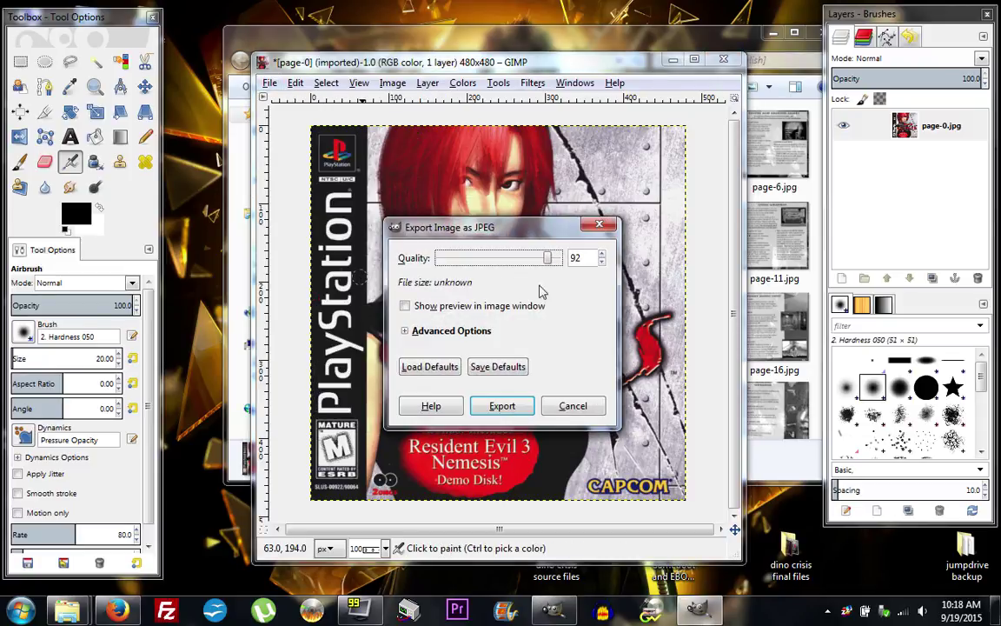
pyautogui.moveTo(548, 260); pyautogui.dragTo(561, 259)
pyautogui.click(508, 407)
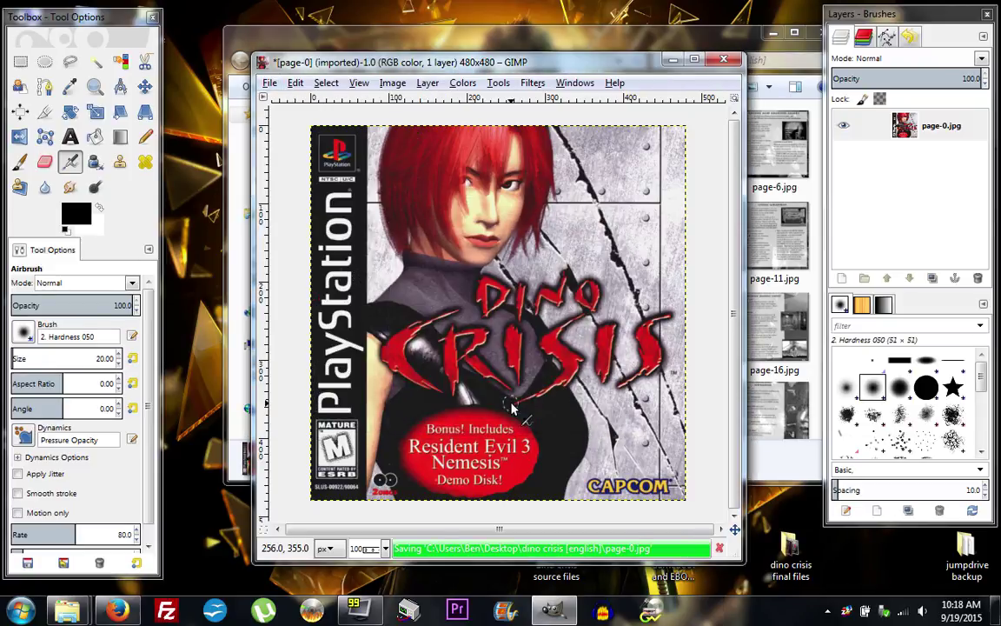
pyautogui.click(724, 61)
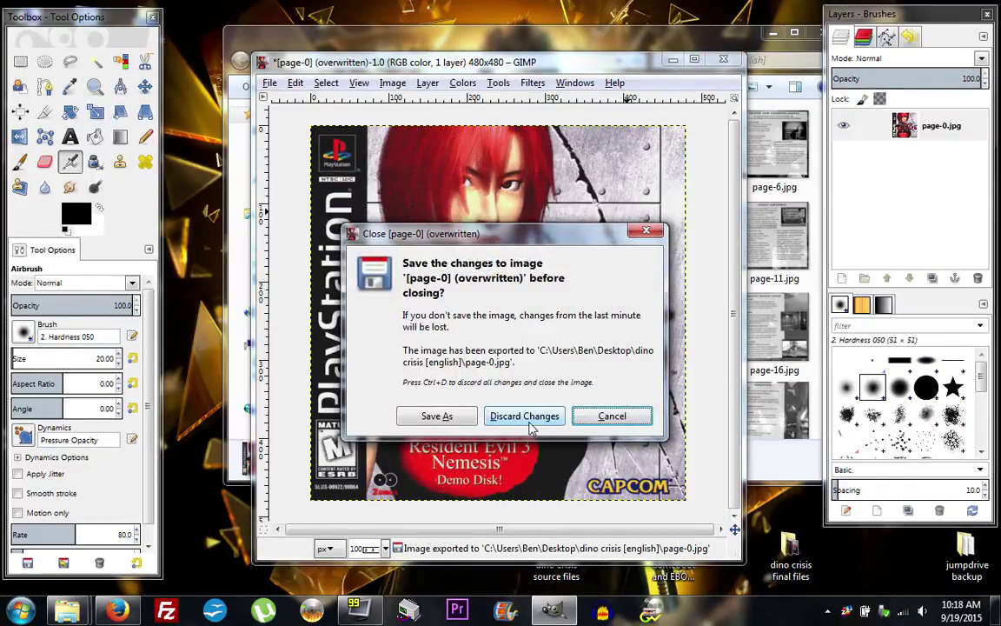
pyautogui.click(524, 416)
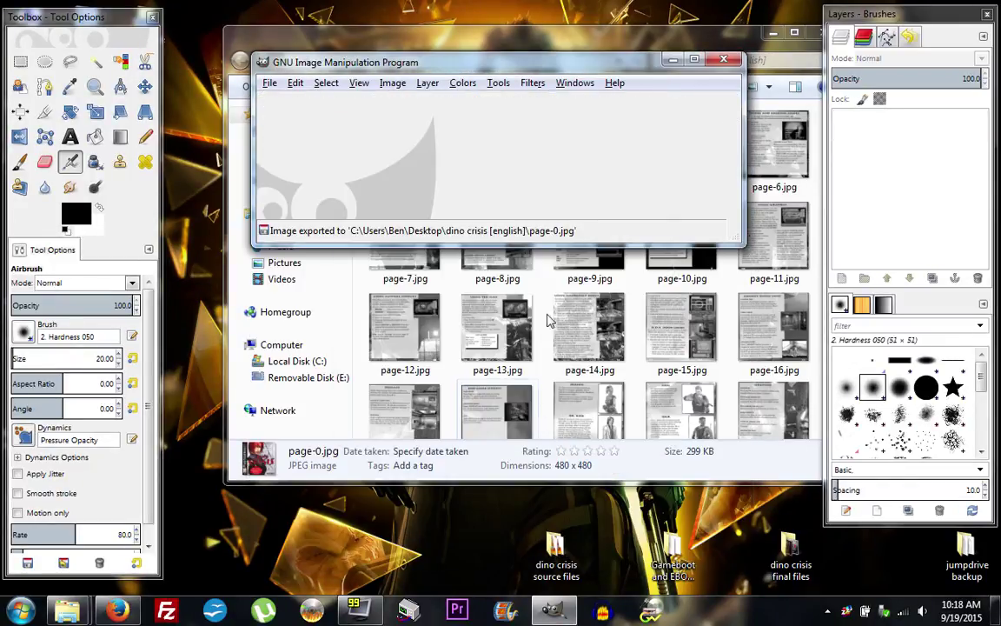
# Preview the resized 480 × 480 page-0.jpg in Photo Viewer, close it, and browse the thumbnails
pyautogui.moveTo(513, 59); pyautogui.dragTo(531, 262)
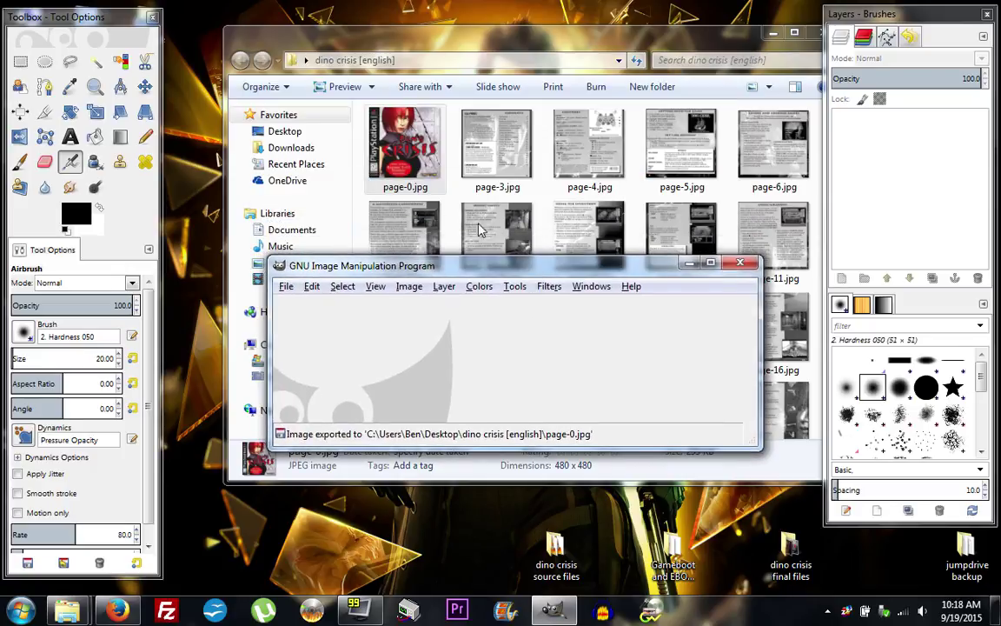
pyautogui.click(422, 143)
pyautogui.doubleClick(424, 142)
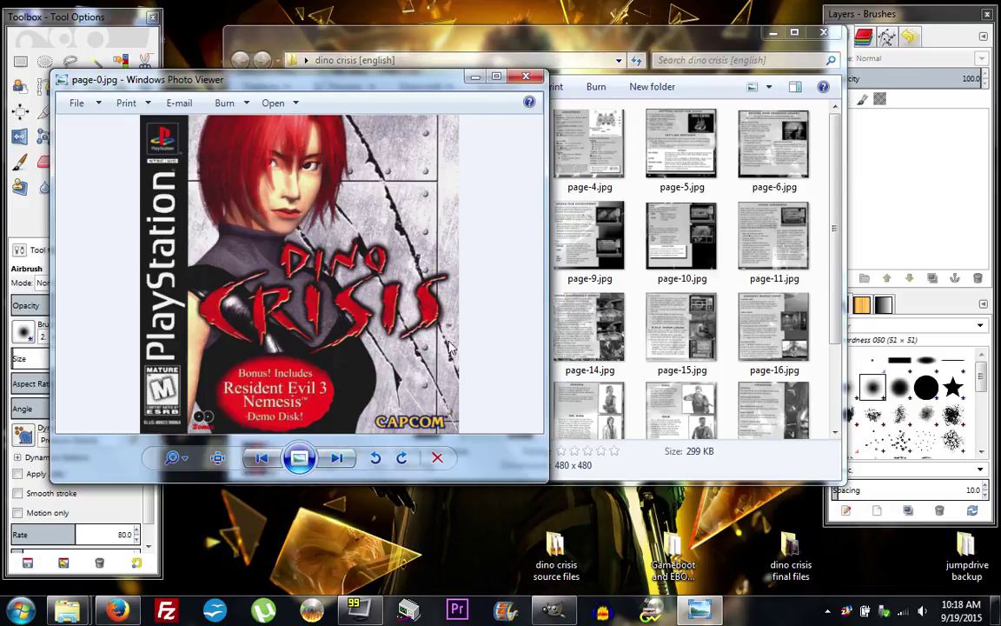
pyautogui.click(527, 81)
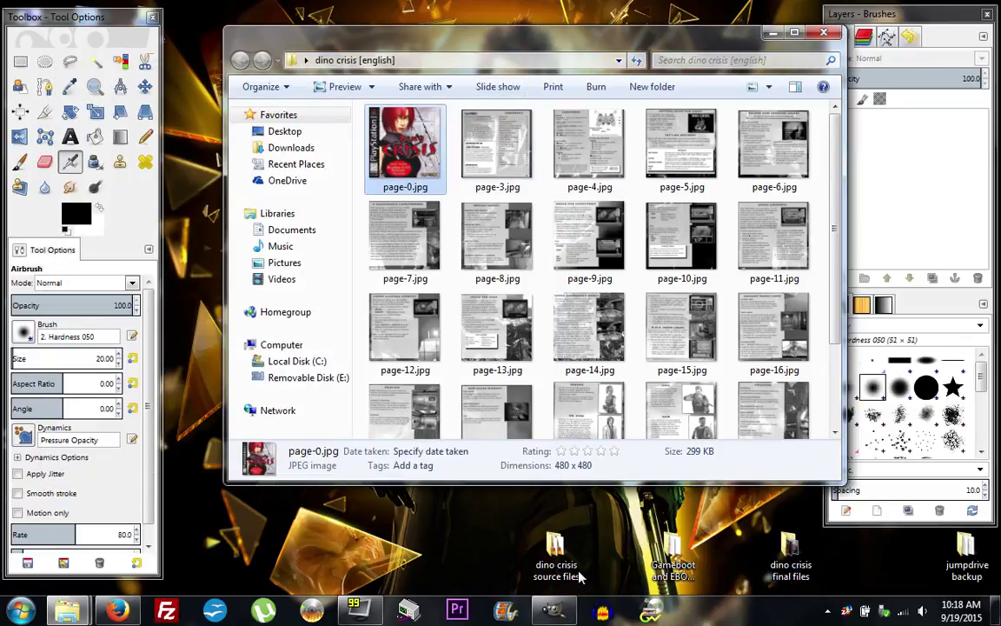
pyautogui.moveTo(834, 157); pyautogui.dragTo(834, 235)
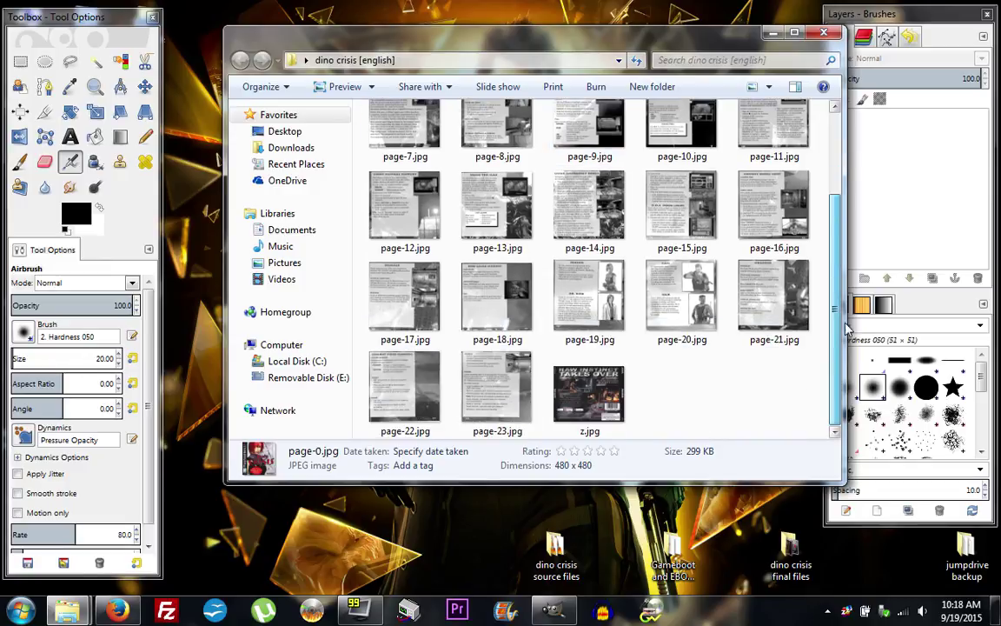
pyautogui.scroll(3, 830, 320)
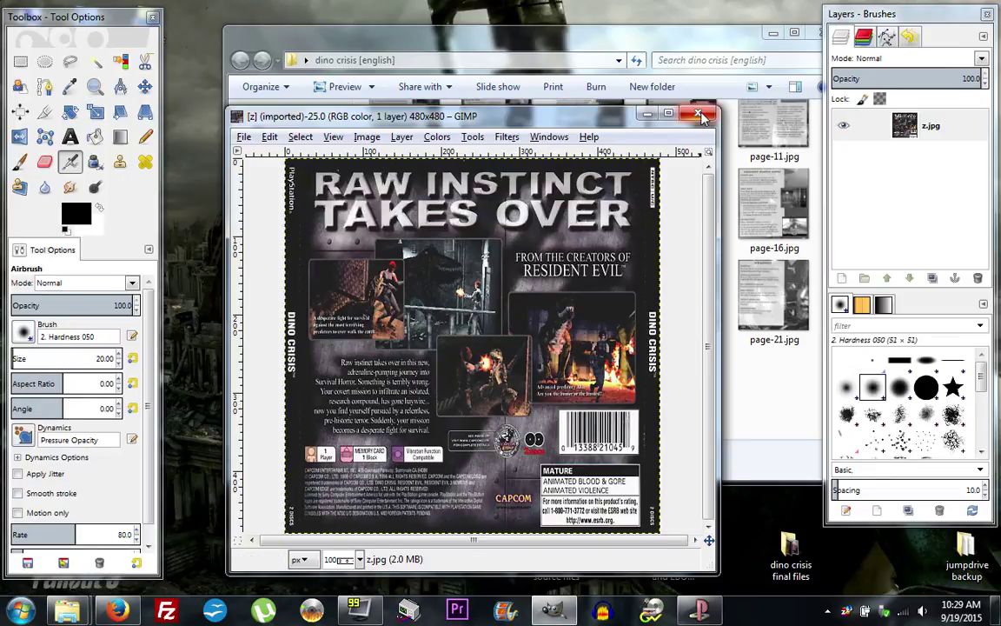
# Close the z.jpg image and check the dimensions of page-14.jpg and page-7.jpg
pyautogui.hotkey('ctrl', 'w')
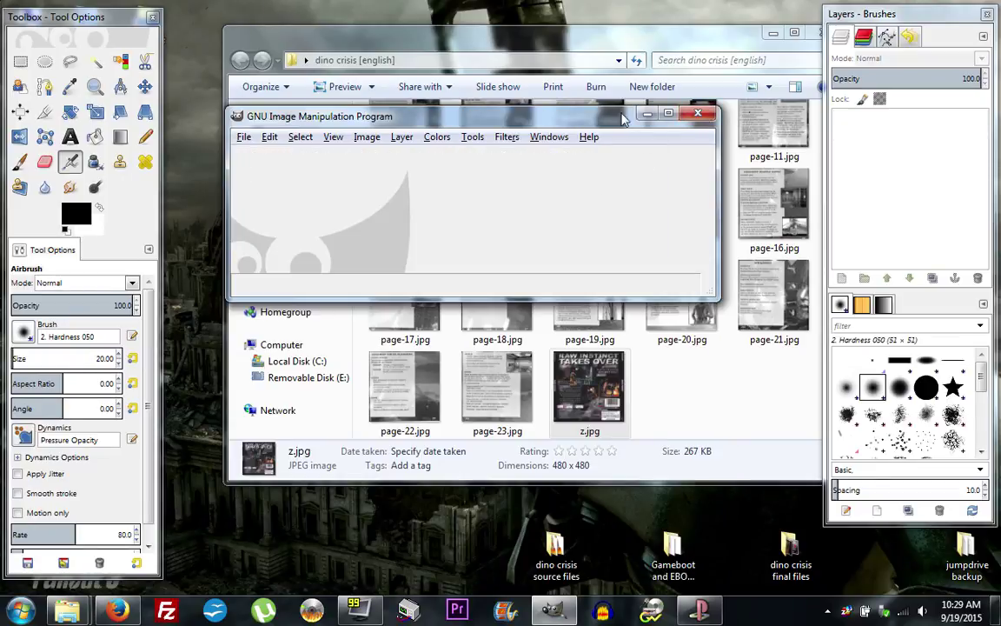
pyautogui.click(591, 410)
pyautogui.click(561, 209)
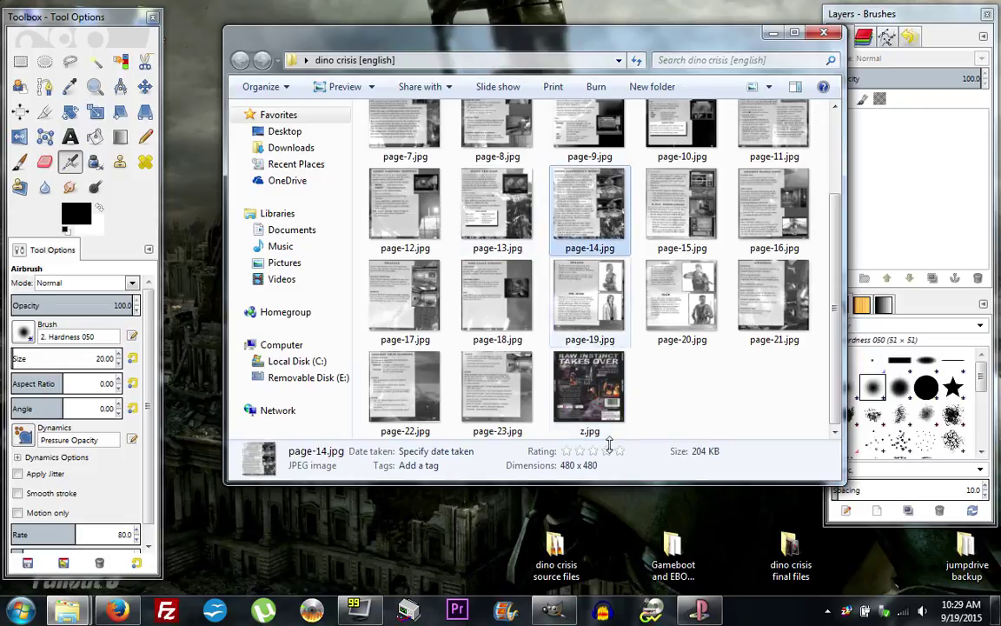
pyautogui.click(409, 130)
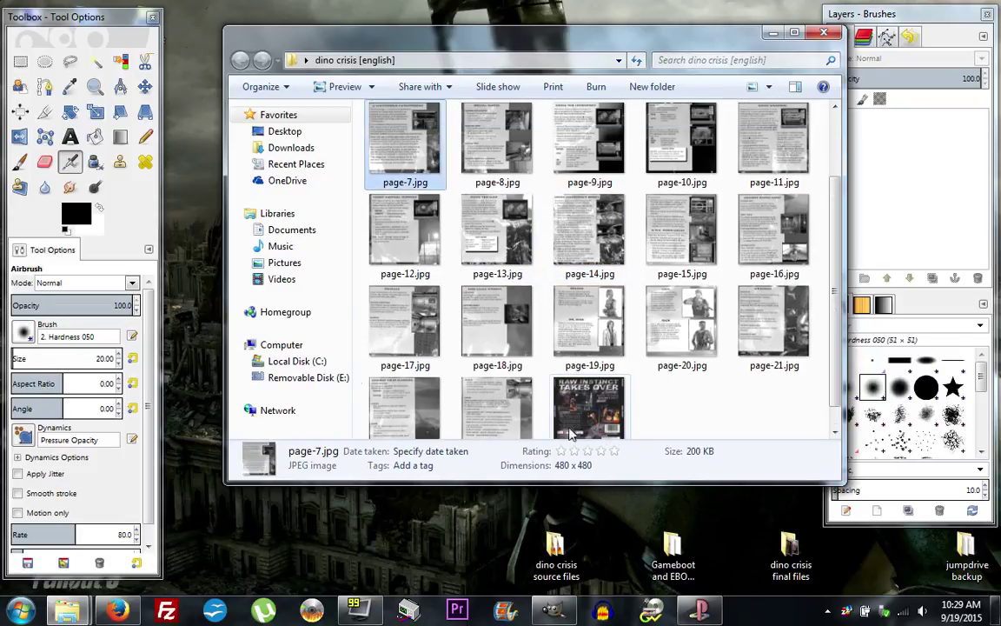
# Quit GIMP and select the dino crisis [english] folder on the desktop
pyautogui.click(553, 611)
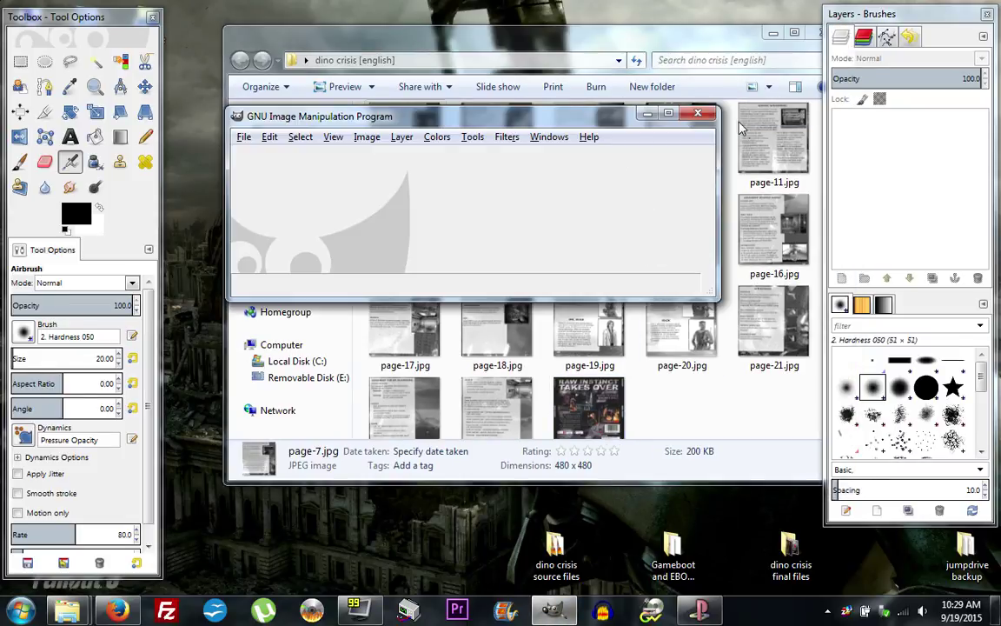
pyautogui.click(706, 118)
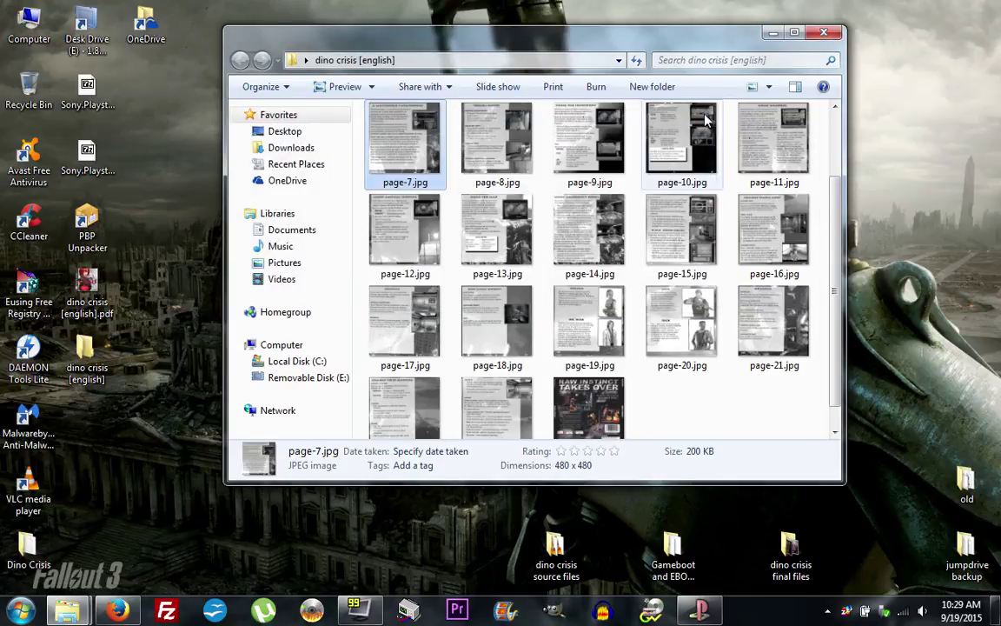
pyautogui.scroll(-1, 639, 148)
pyautogui.scroll(2, 442, 248)
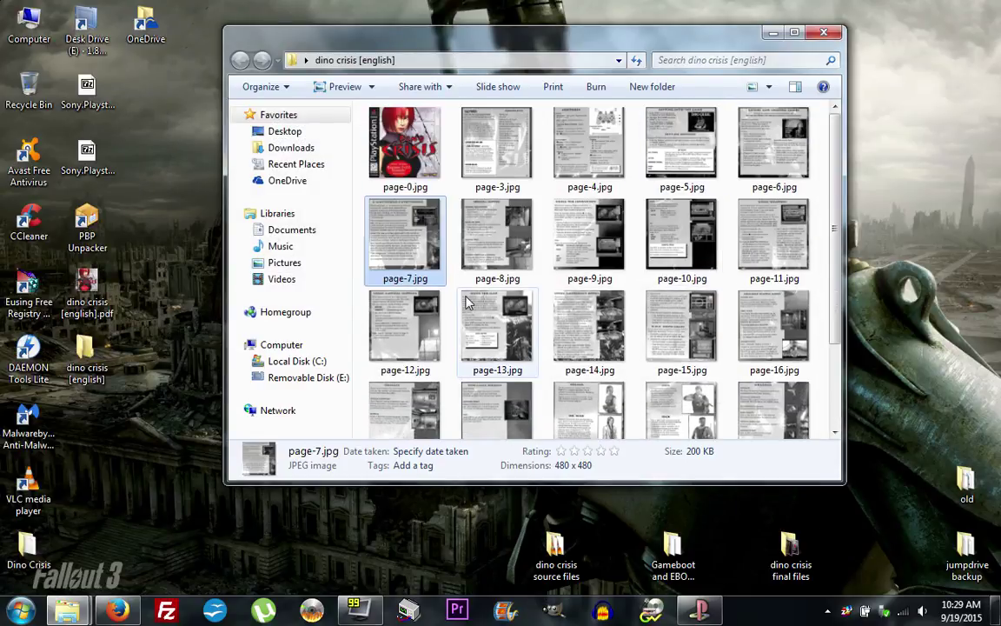
pyautogui.click(84, 337)
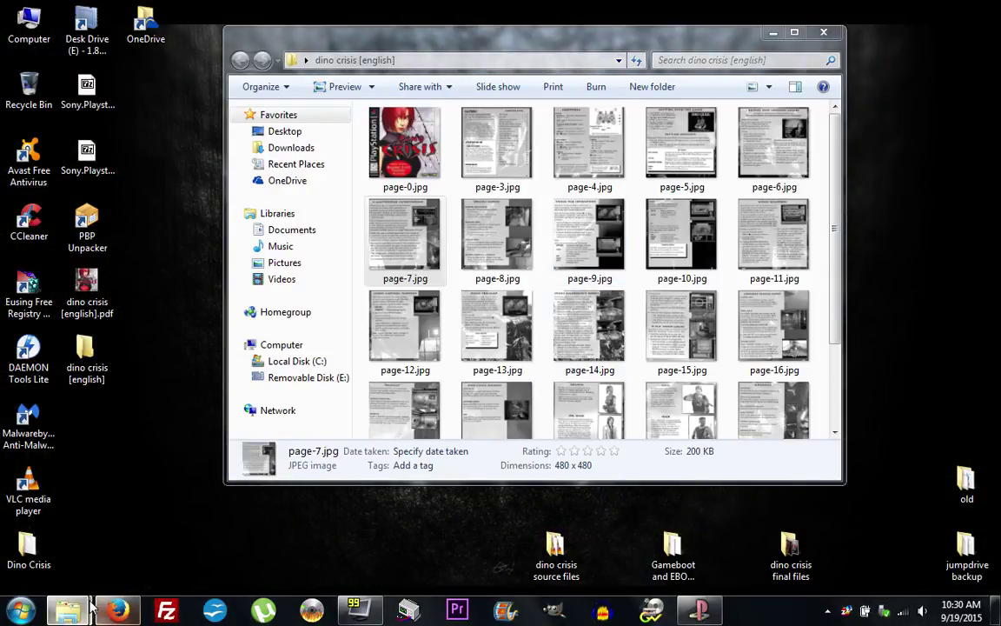
# Launch PSPDocMaker.exe from the Gameboot and EBOOT Tool Pack's PSPDocMaker folder, allowing it to run
pyautogui.moveTo(68, 611)
pyautogui.click(278, 522)
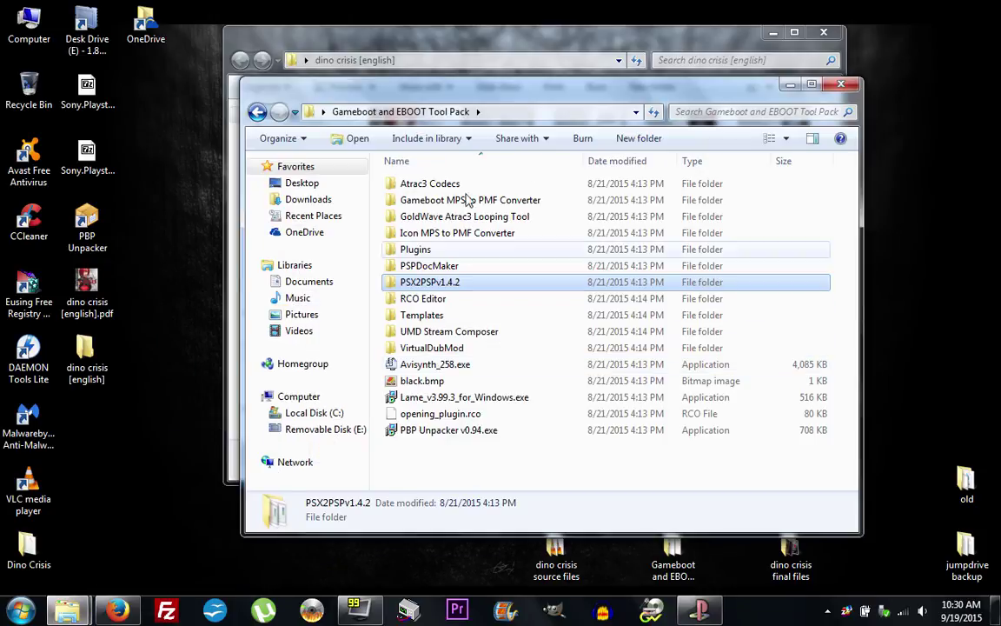
pyautogui.doubleClick(430, 266)
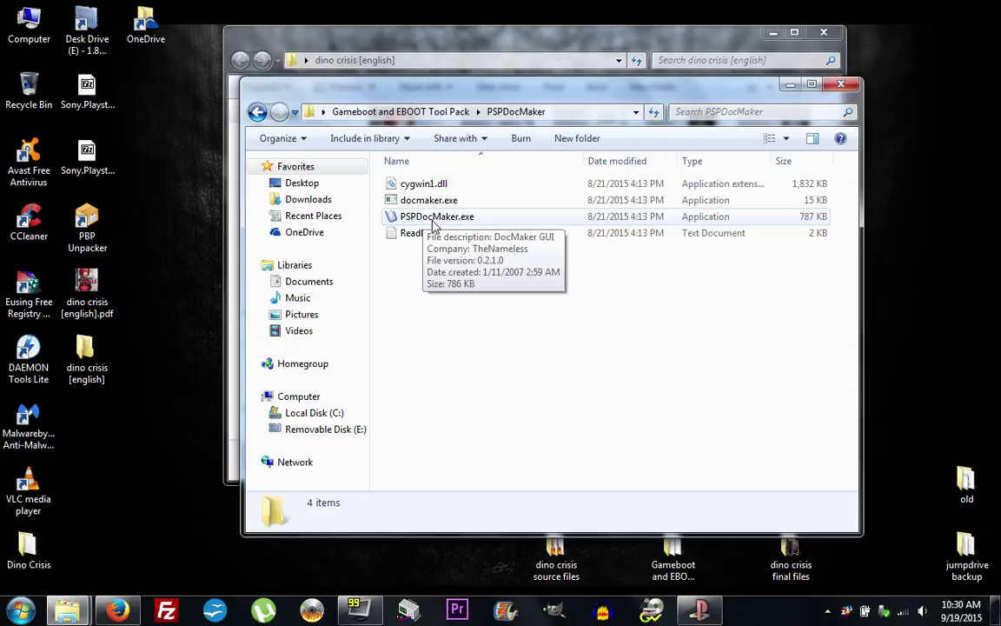
pyautogui.doubleClick(451, 219)
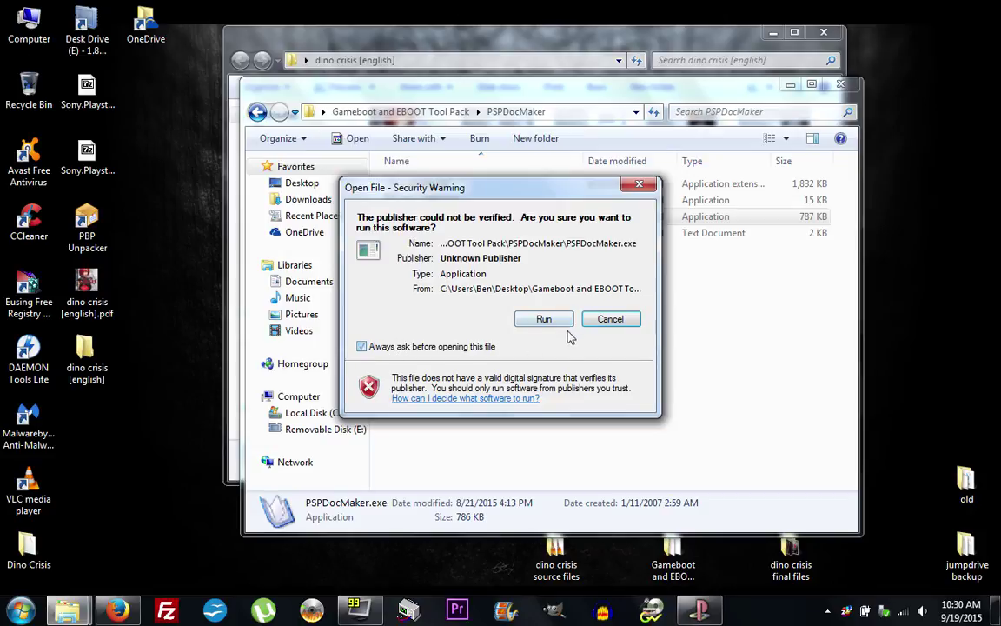
pyautogui.click(556, 319)
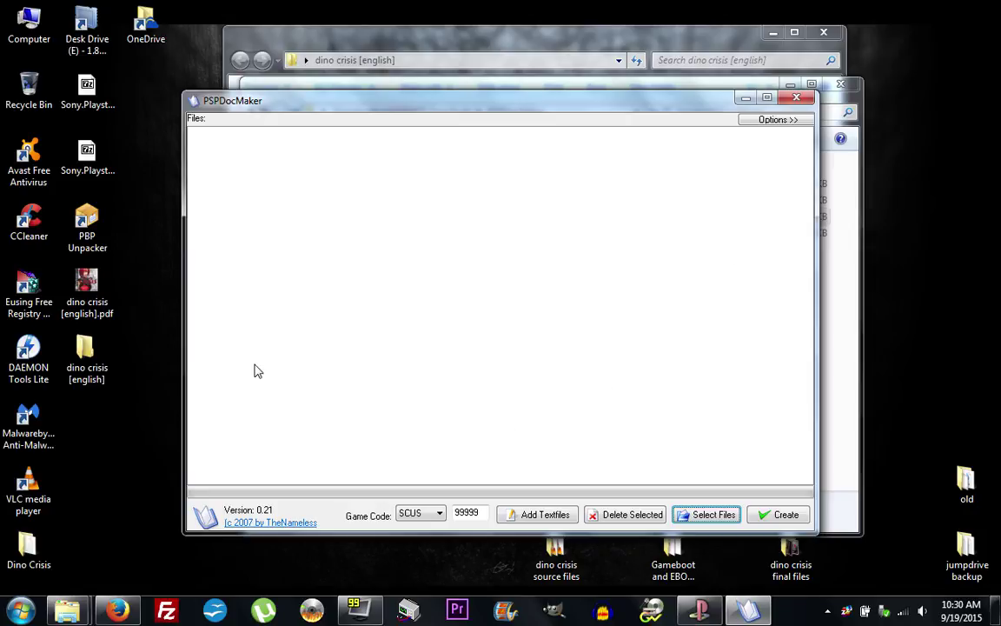
# Set the game code to SLUS 00922 after checking the Dino Crisis ID in PSX2PSP
pyautogui.click(440, 514)
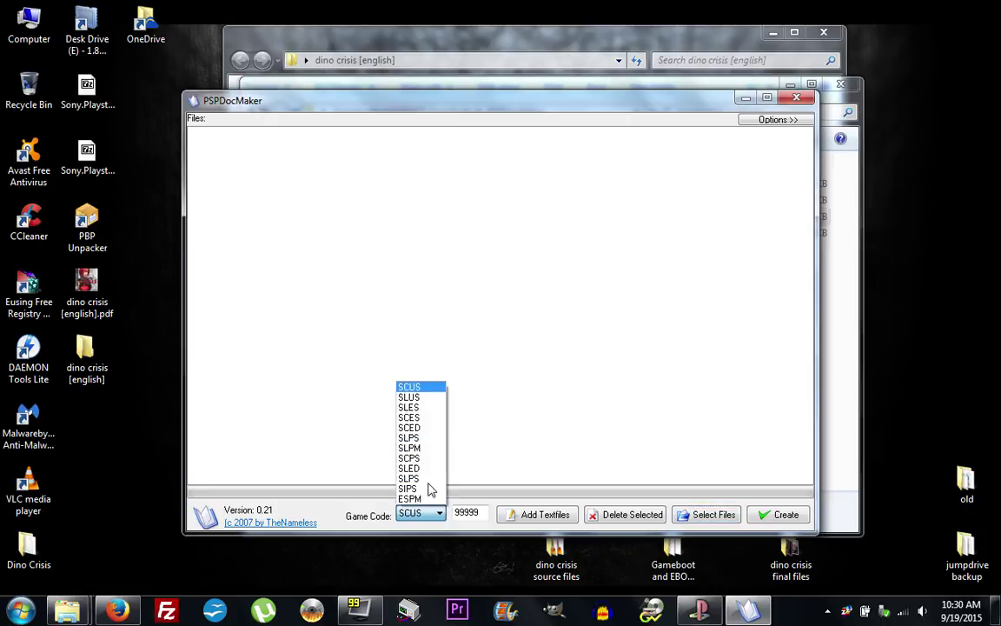
pyautogui.click(407, 398)
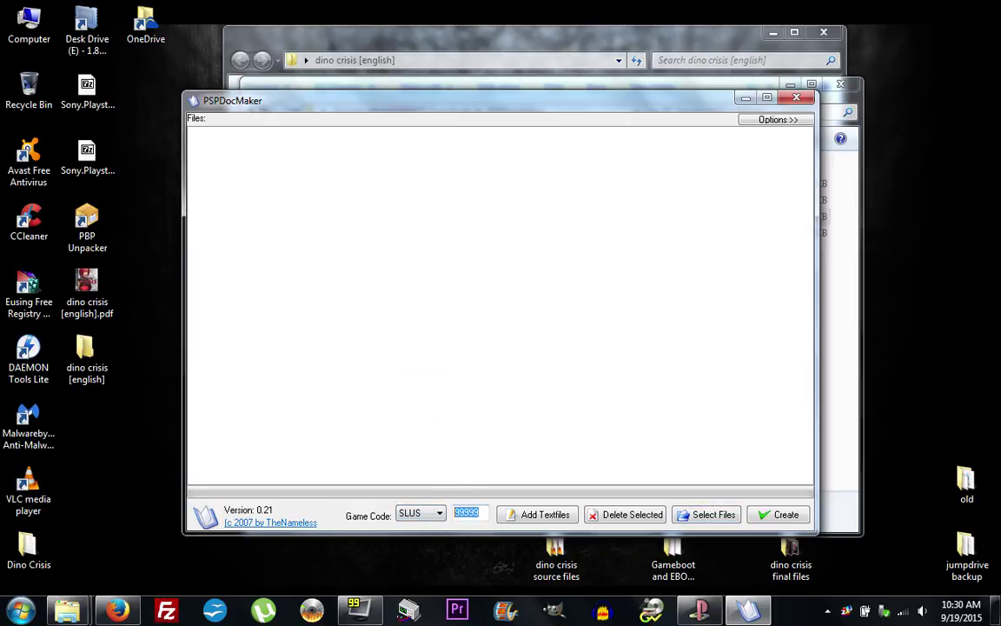
pyautogui.click(700, 611)
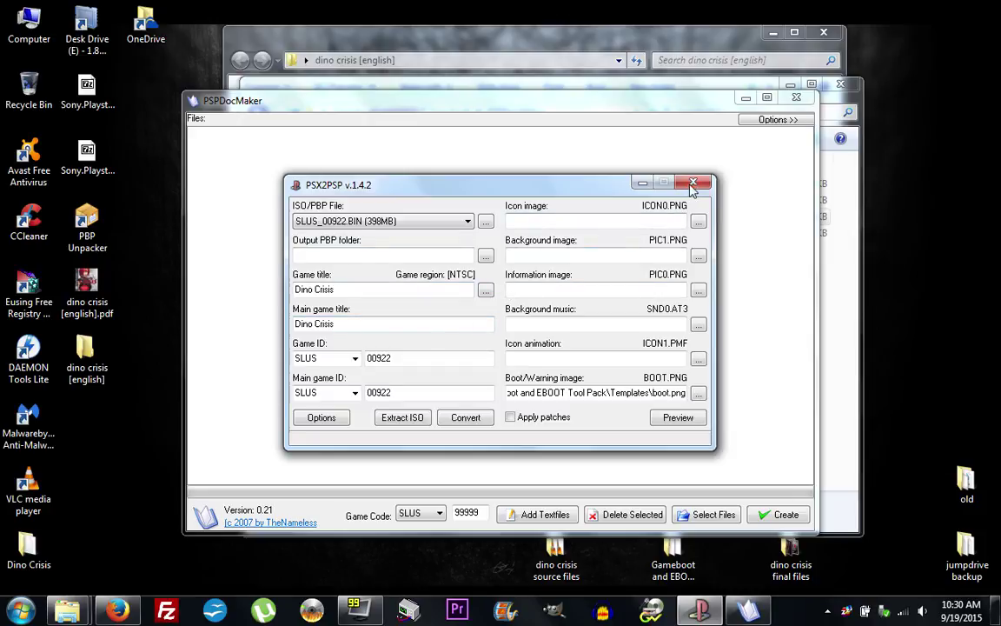
pyautogui.click(693, 185)
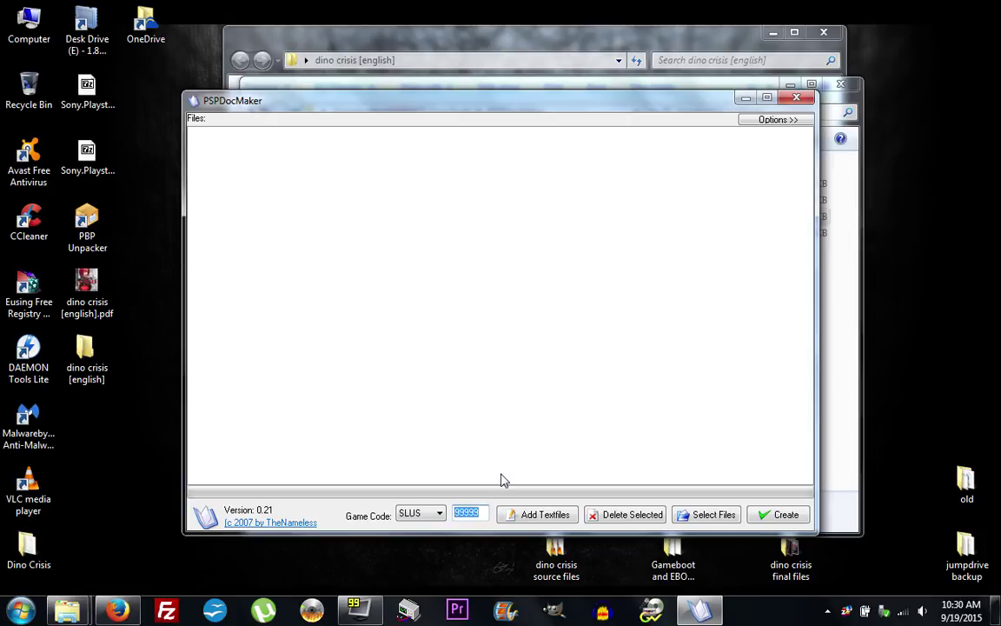
pyautogui.write('0922')
# Add every JPG from Desktop > dino crisis [english] to PSPDocMaker's file list
pyautogui.click(692, 517)
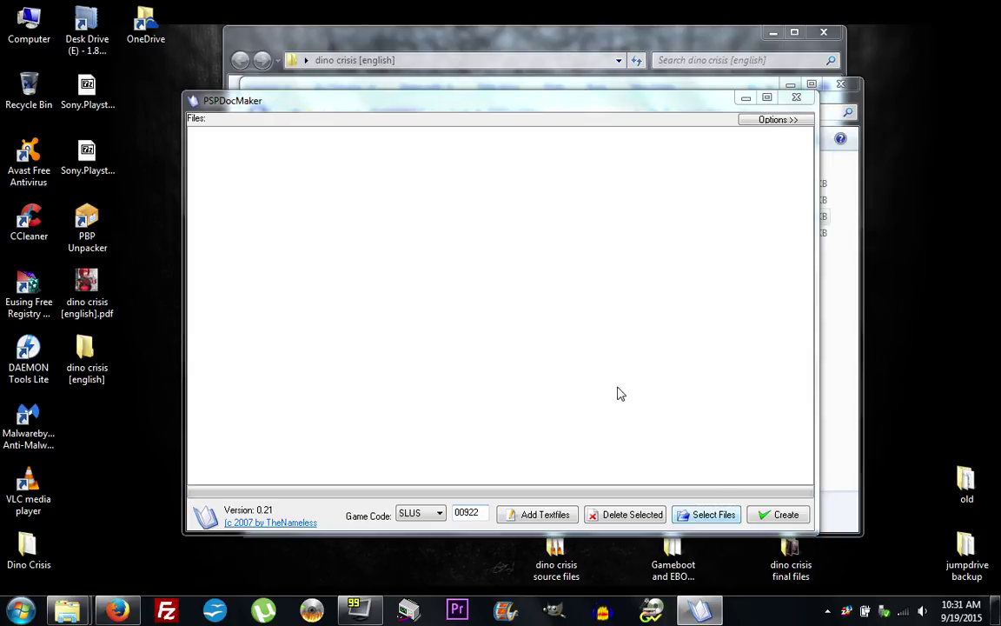
pyautogui.click(257, 225)
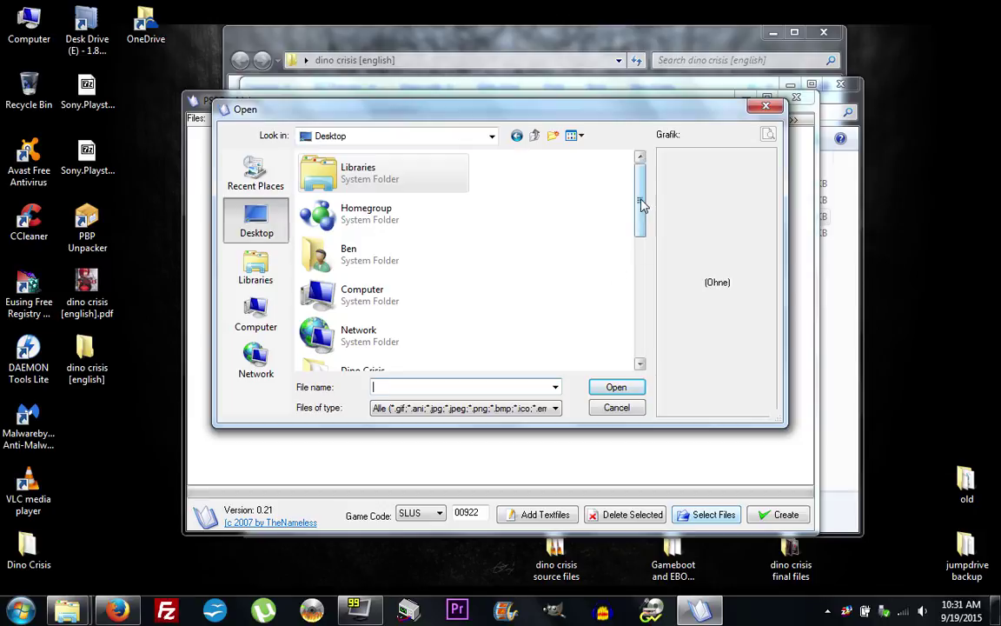
pyautogui.moveTo(641, 206); pyautogui.dragTo(642, 259)
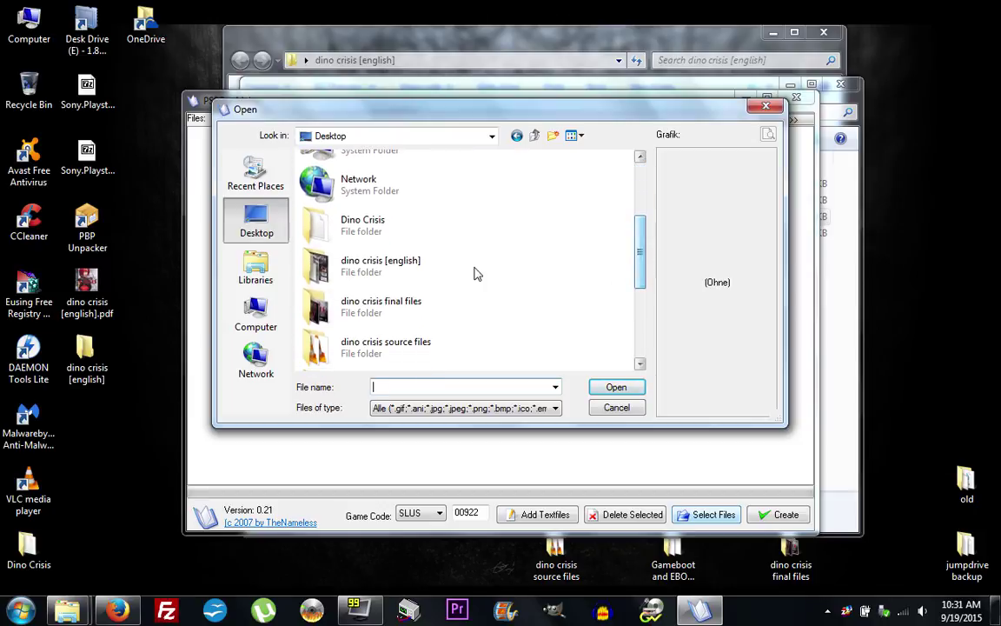
pyautogui.doubleClick(374, 272)
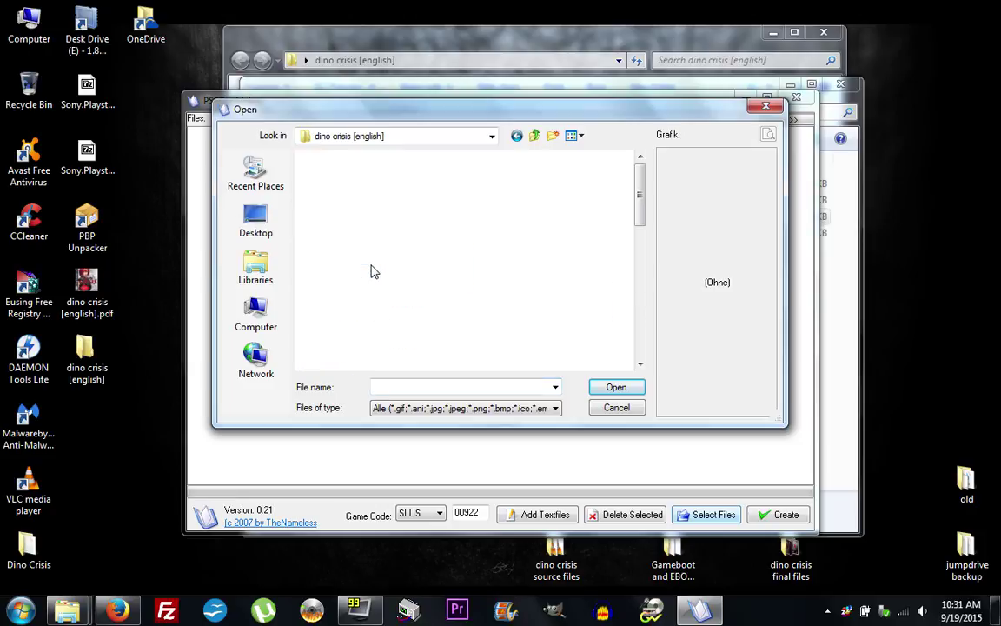
pyautogui.click(346, 220)
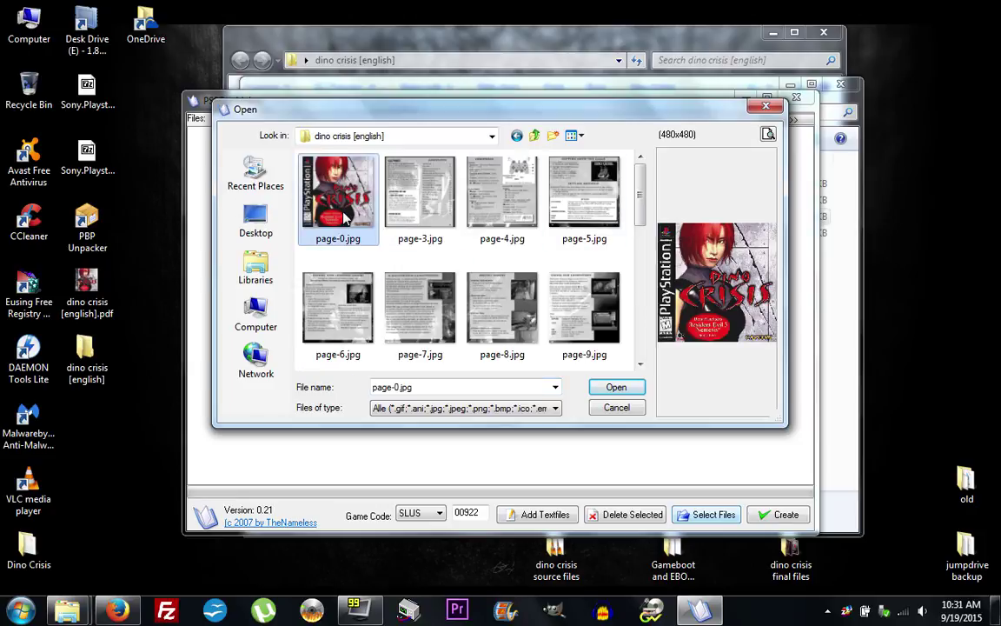
pyautogui.hotkey('ctrl', 'a')
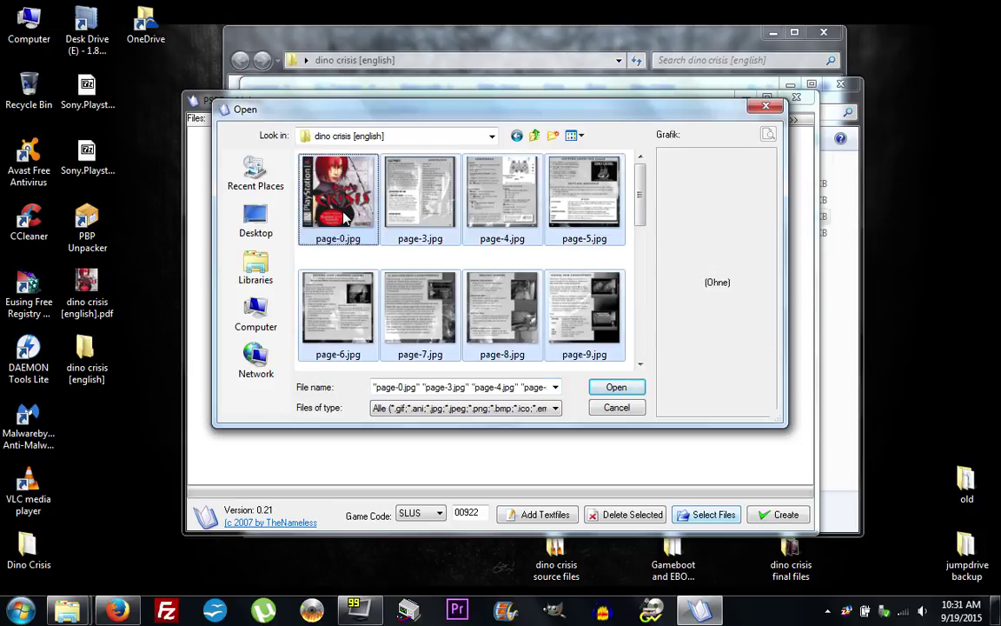
pyautogui.click(616, 387)
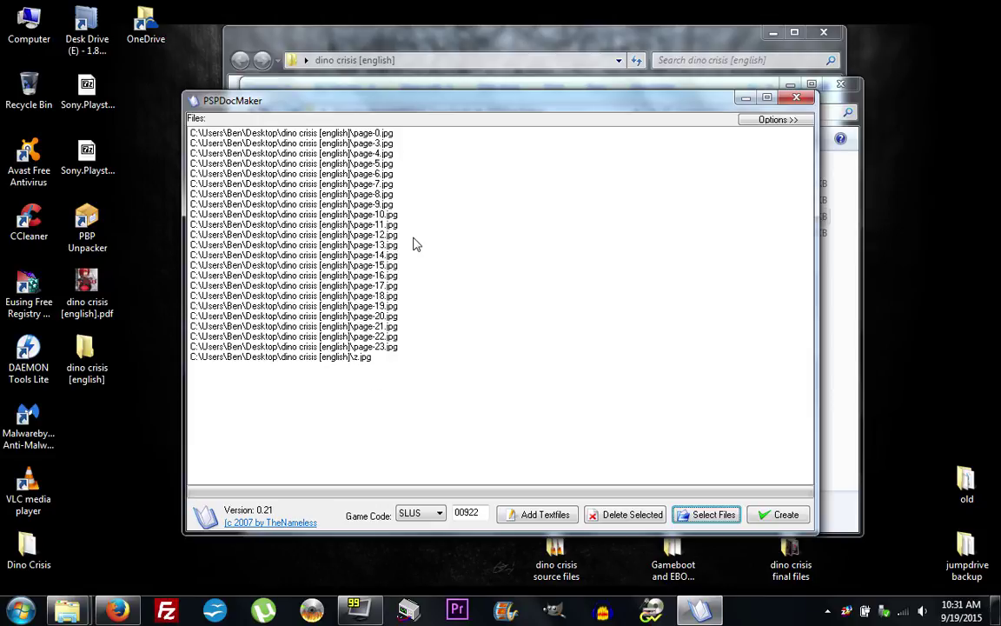
# Lower Compression to 1 in the options and save the configuration
pyautogui.click(776, 121)
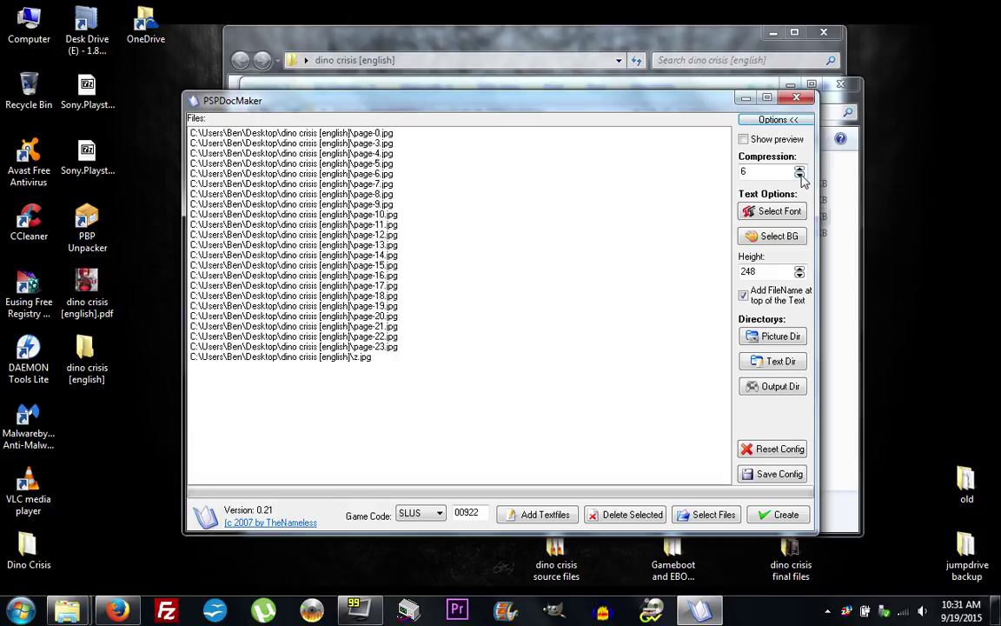
pyautogui.doubleClick(800, 173)
pyautogui.click(799, 175)
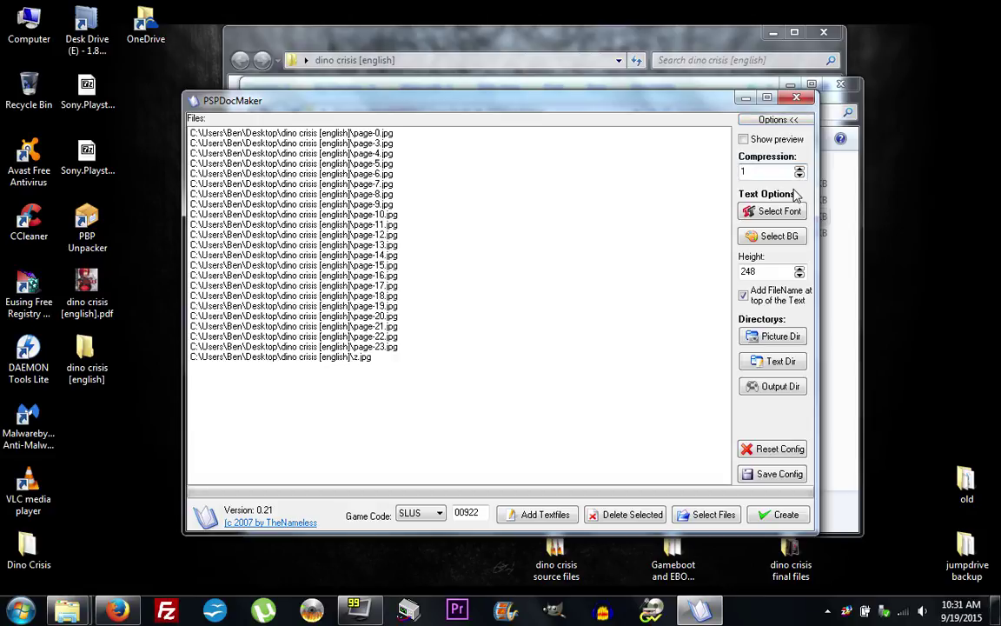
pyautogui.click(763, 474)
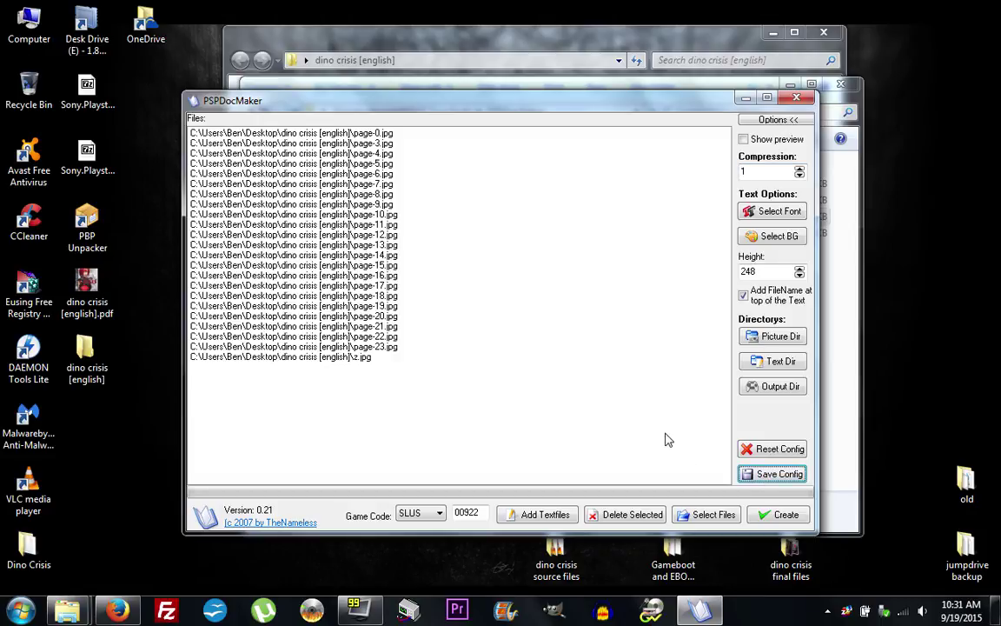
# Create the manual, letting the helper tool run without asking again
pyautogui.click(776, 516)
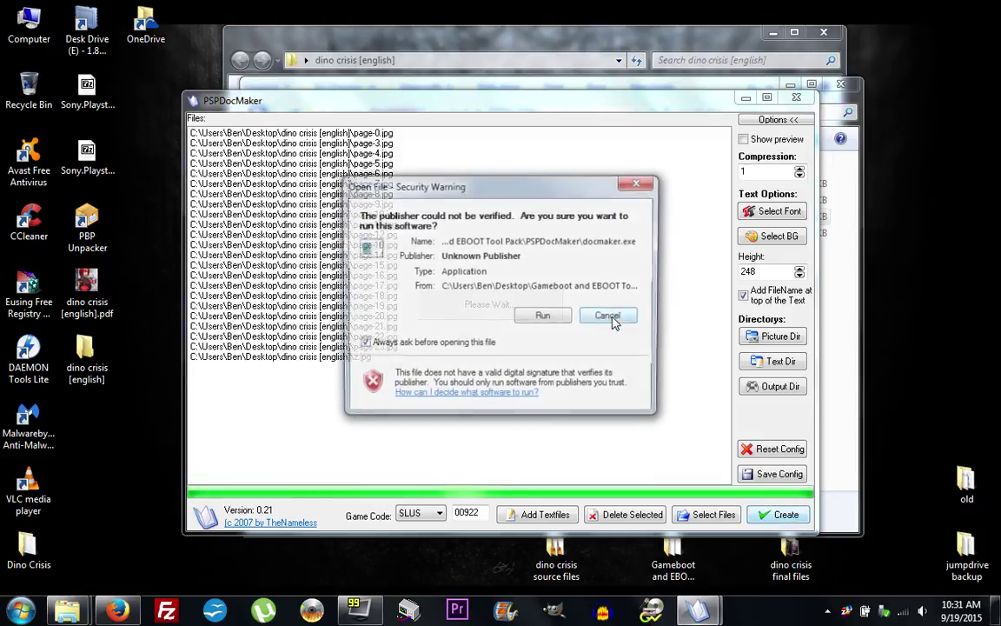
pyautogui.click(362, 344)
pyautogui.click(541, 316)
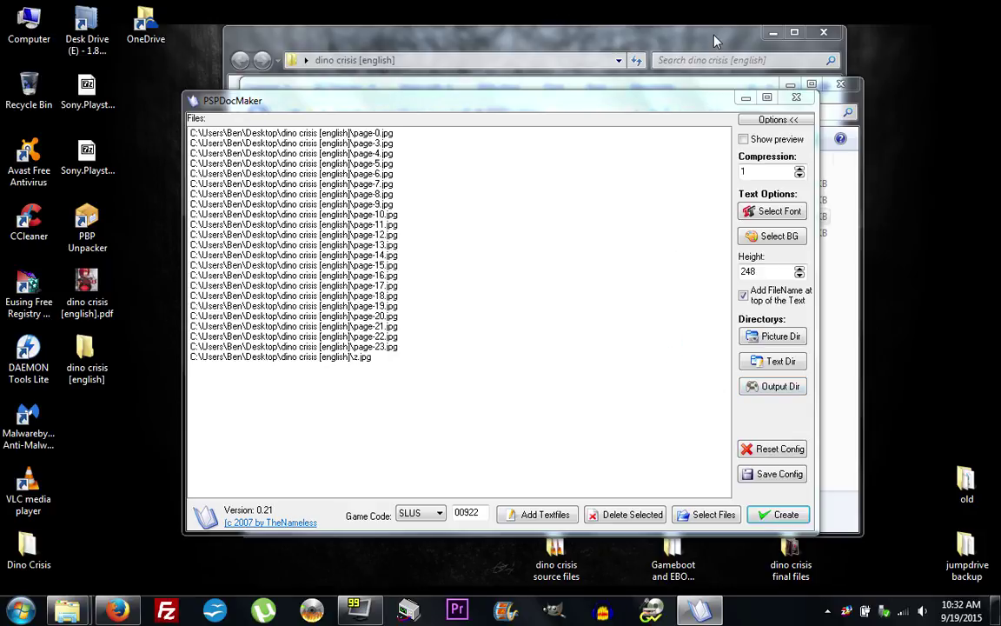
# Minimize PSPDocMaker, locate the new DOCUMENT.DAT, and open the Dino Crisis folder holding EBOOT.PBP
pyautogui.click(749, 103)
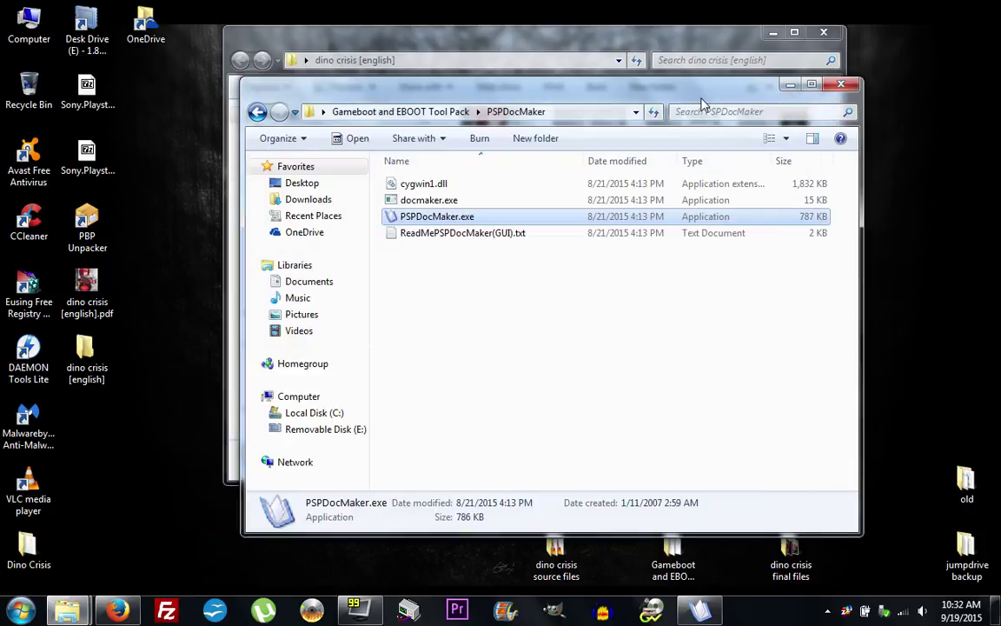
pyautogui.click(655, 37)
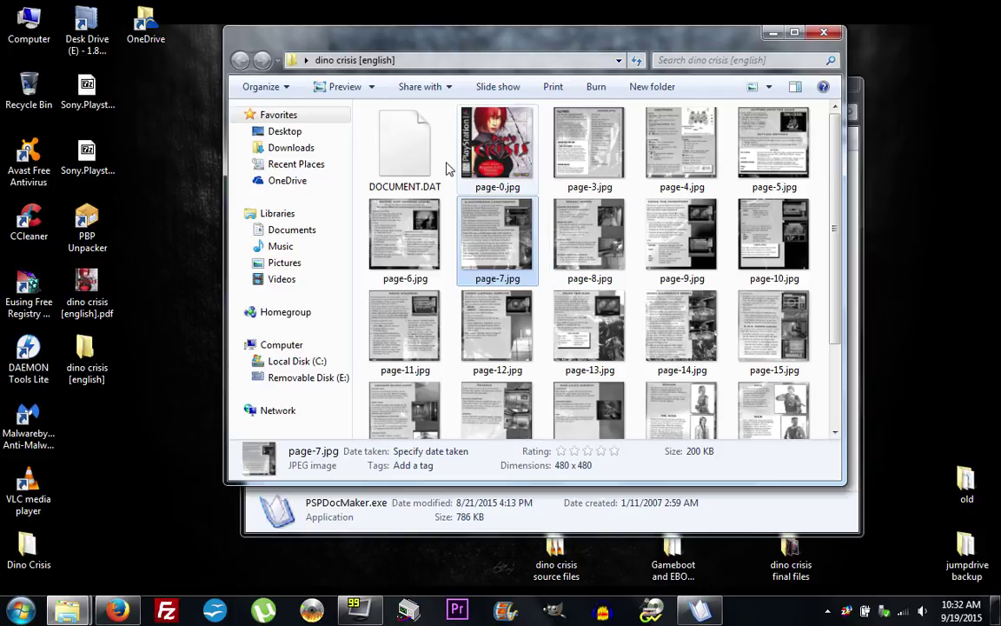
pyautogui.click(379, 118)
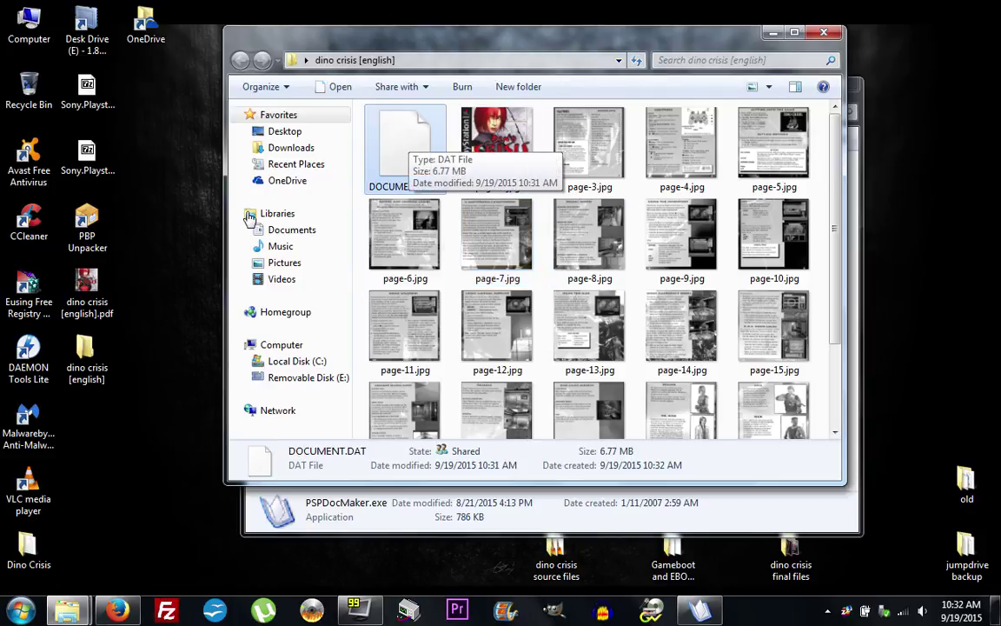
pyautogui.doubleClick(30, 550)
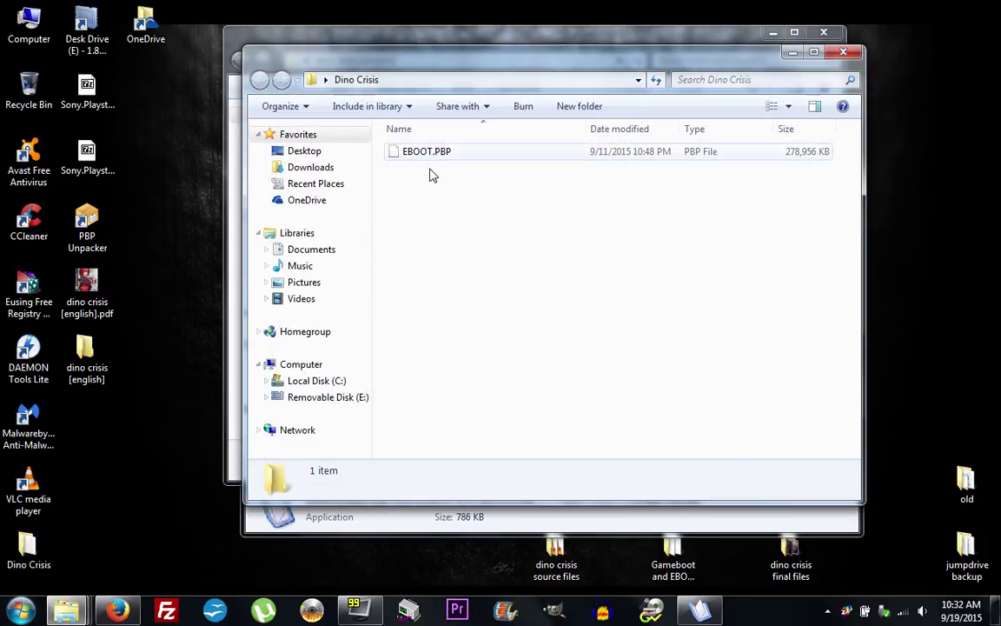
pyautogui.moveTo(414, 59); pyautogui.dragTo(313, 251)
# Move DOCUMENT.DAT from dino crisis [english] into the Dino Crisis folder beside EBOOT.PBP
pyautogui.click(434, 150)
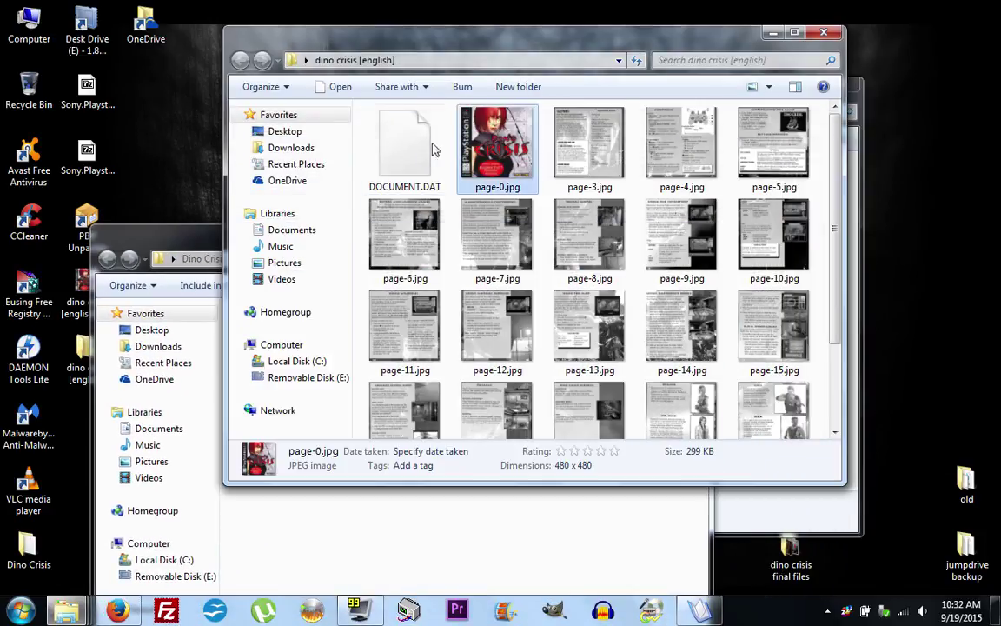
pyautogui.click(424, 147)
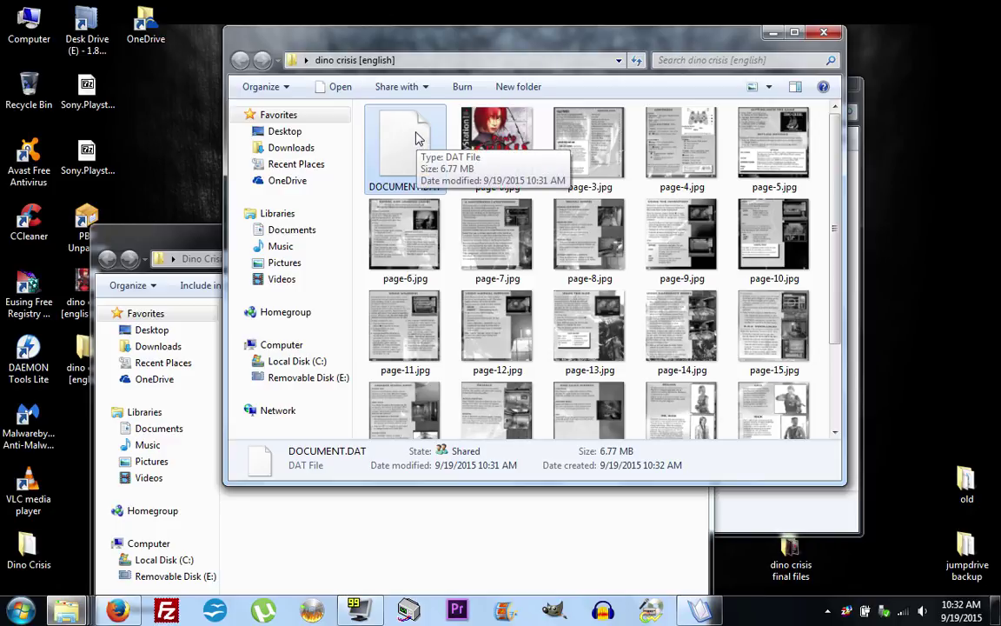
pyautogui.moveTo(415, 139); pyautogui.dragTo(403, 513)
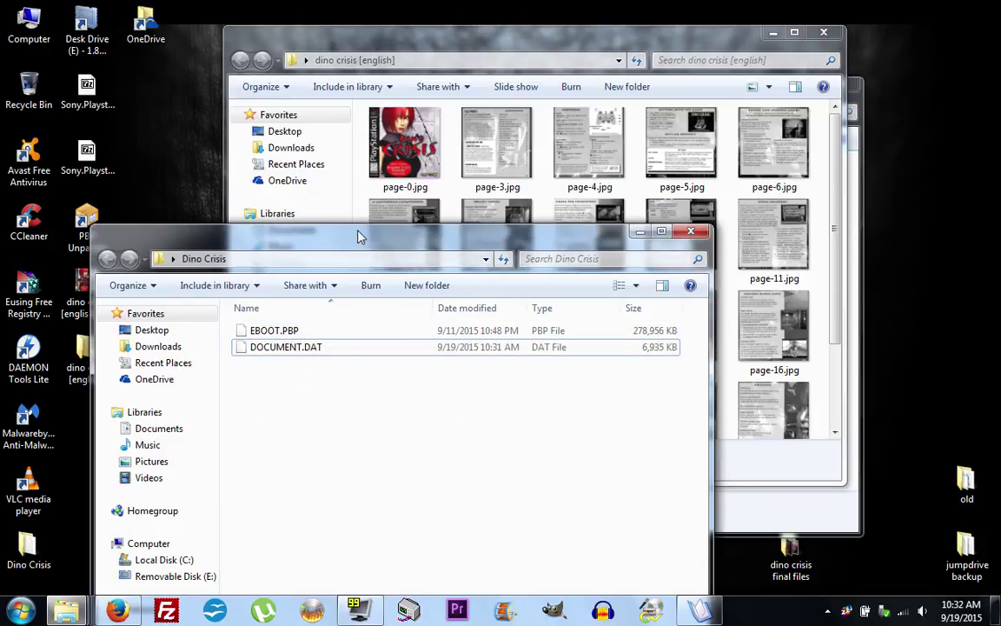
pyautogui.moveTo(360, 232); pyautogui.dragTo(446, 103)
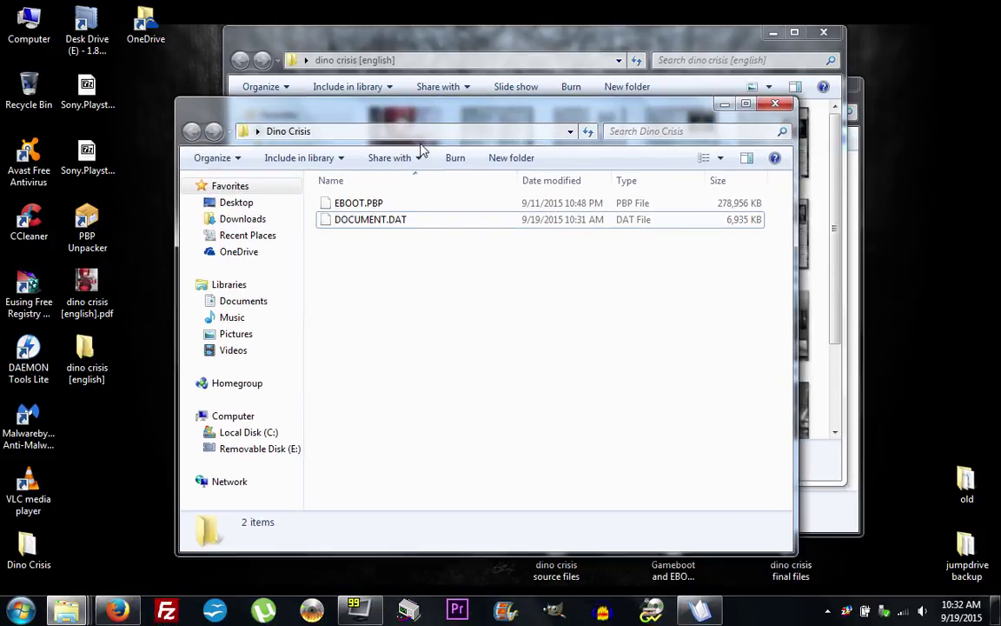